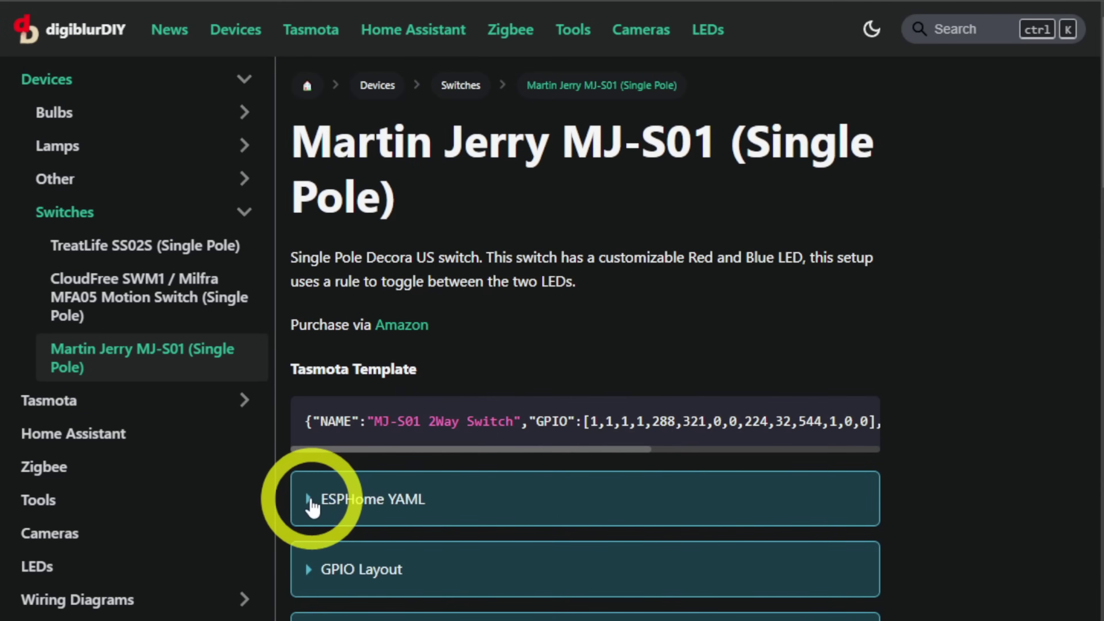
# - Collapse the ESPHome YAML section and expand the GPIO Layout pin table on the MJ-S01 page
pyautogui.moveTo(1102, 74); pyautogui.dragTo(1102, 209)
pyautogui.click(508, 172)
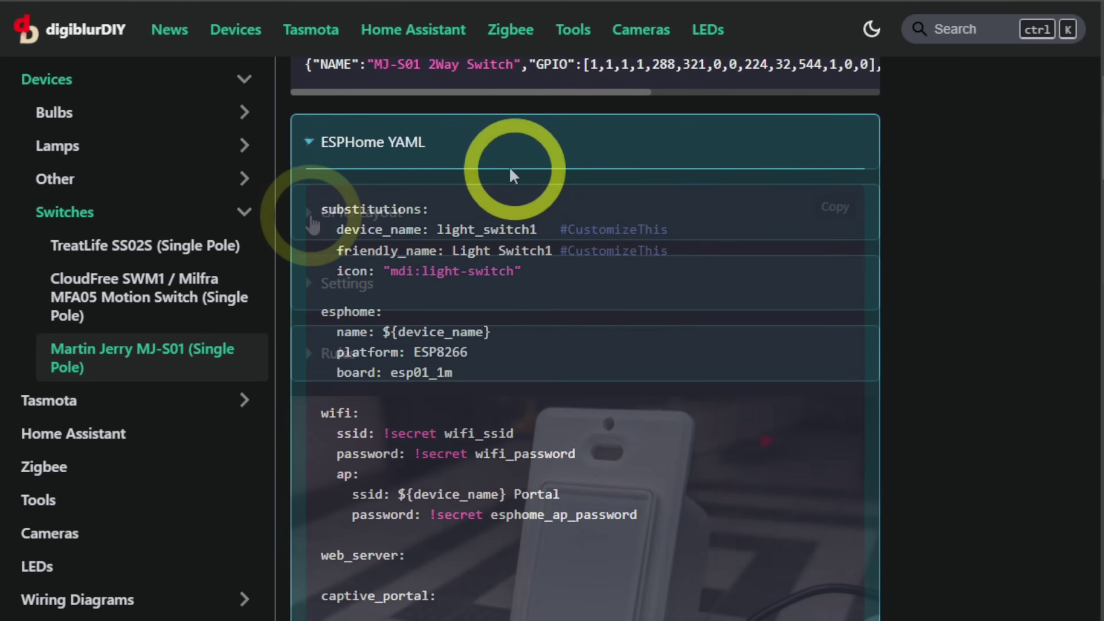
pyautogui.click(311, 220)
pyautogui.scroll(-8, 328, 248)
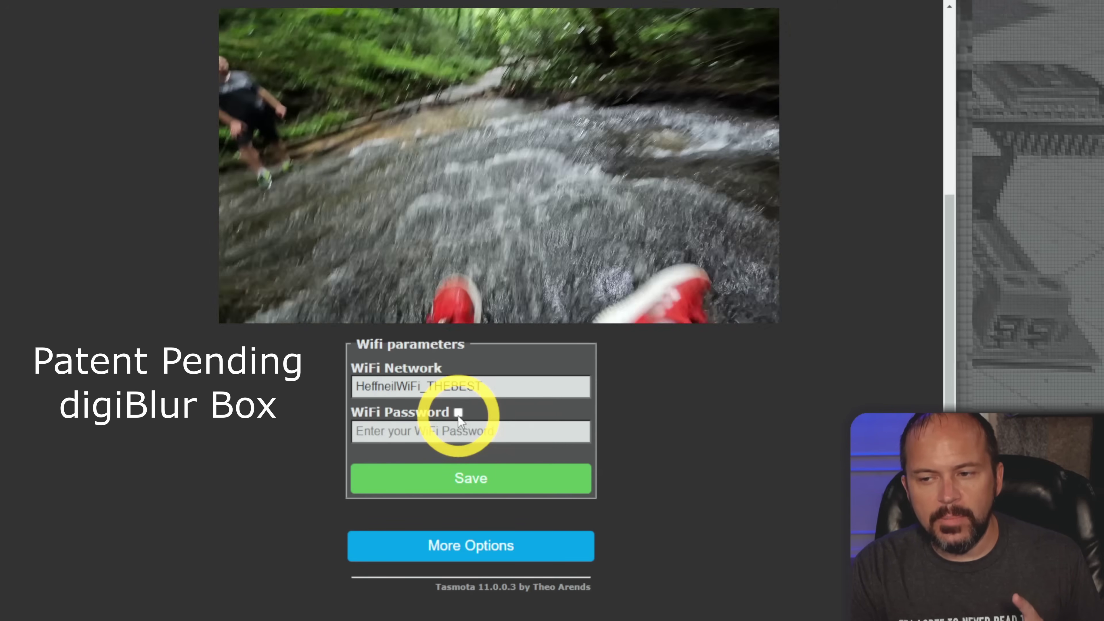
# - Enable show-password and type the network password into the WiFi Password field
pyautogui.click(459, 413)
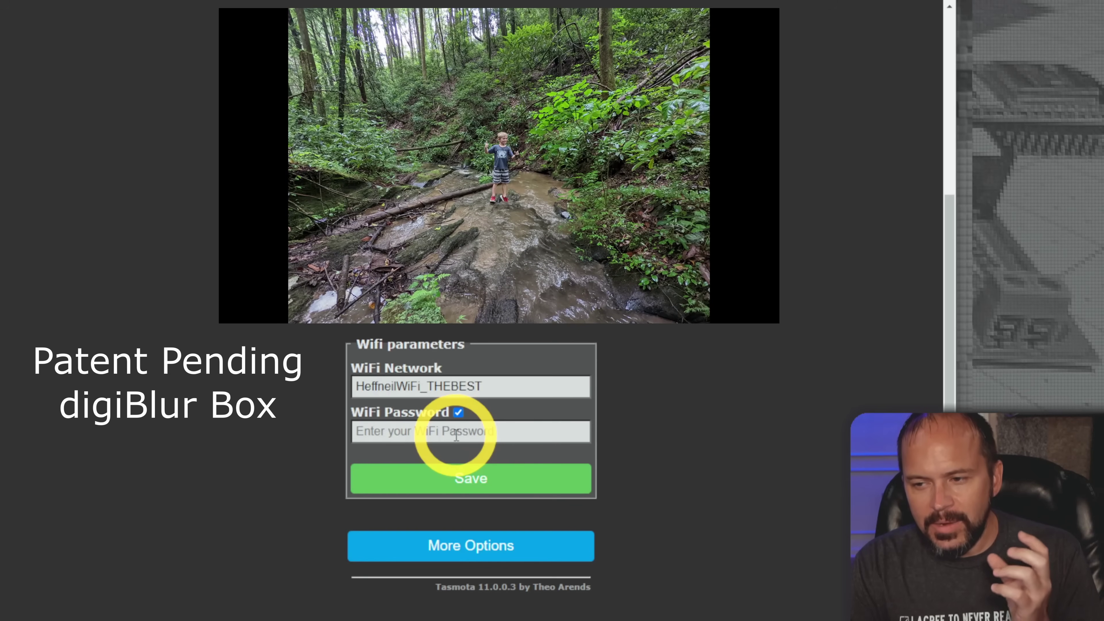
pyautogui.click(456, 436)
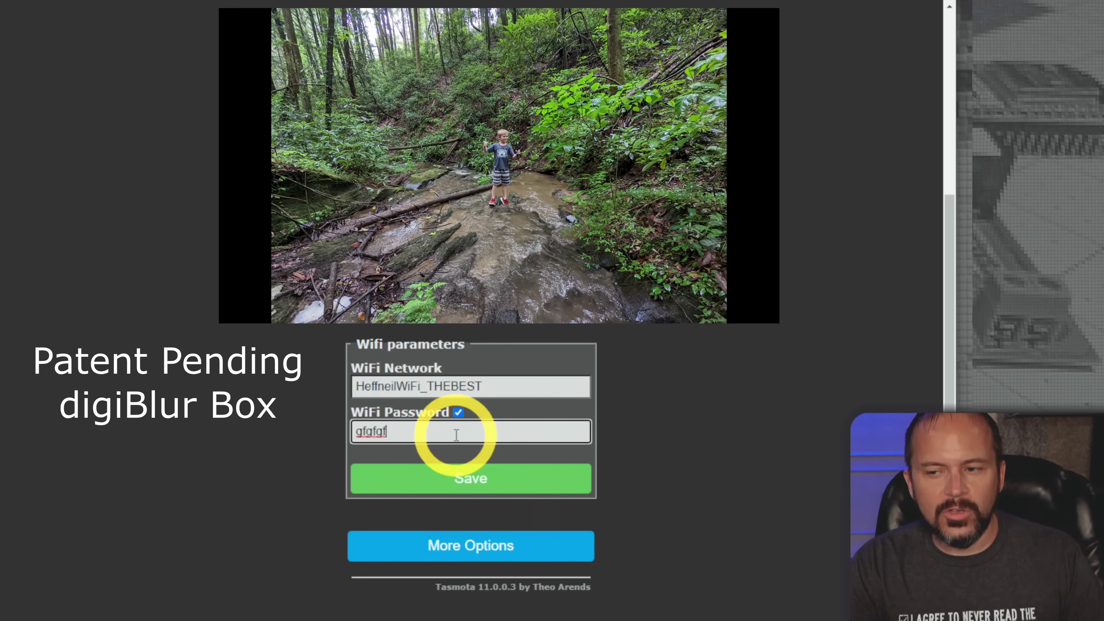
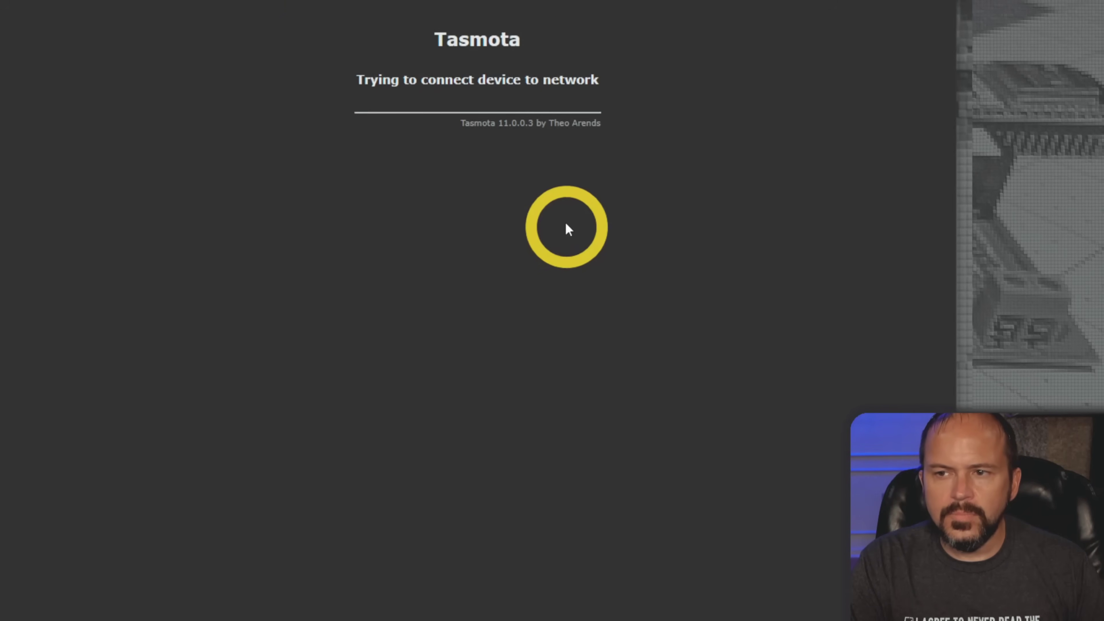
# - Submit the WiFi settings so the switch joins the network
pyautogui.press('Return')
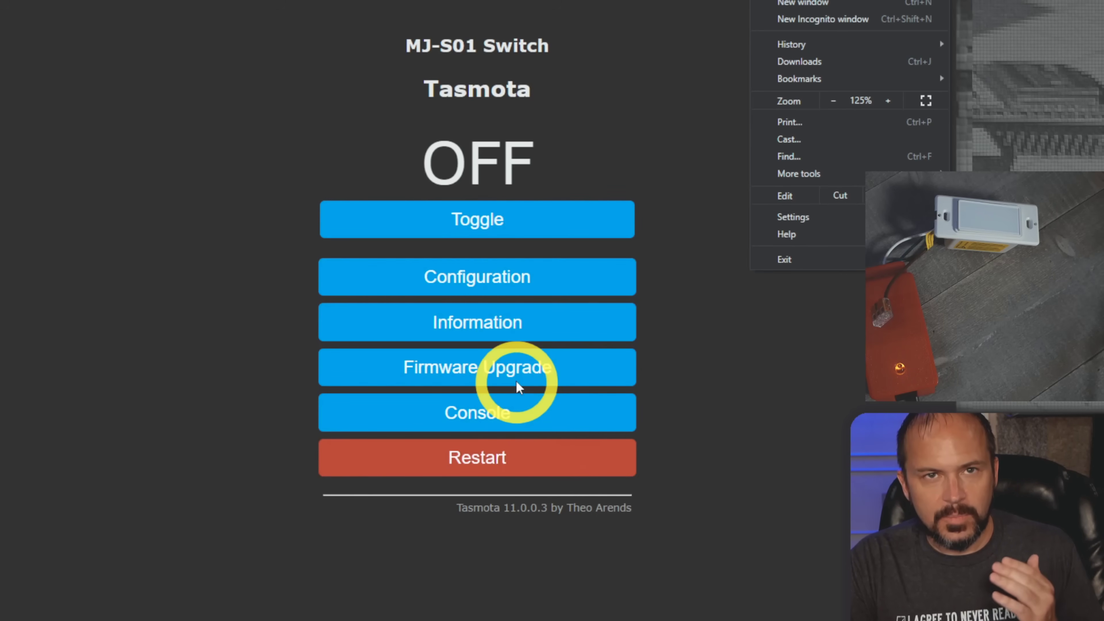
# - Open the MJ-S01 Switch's Firmware Upgrade page and inspect the OTA Url text
pyautogui.click(457, 370)
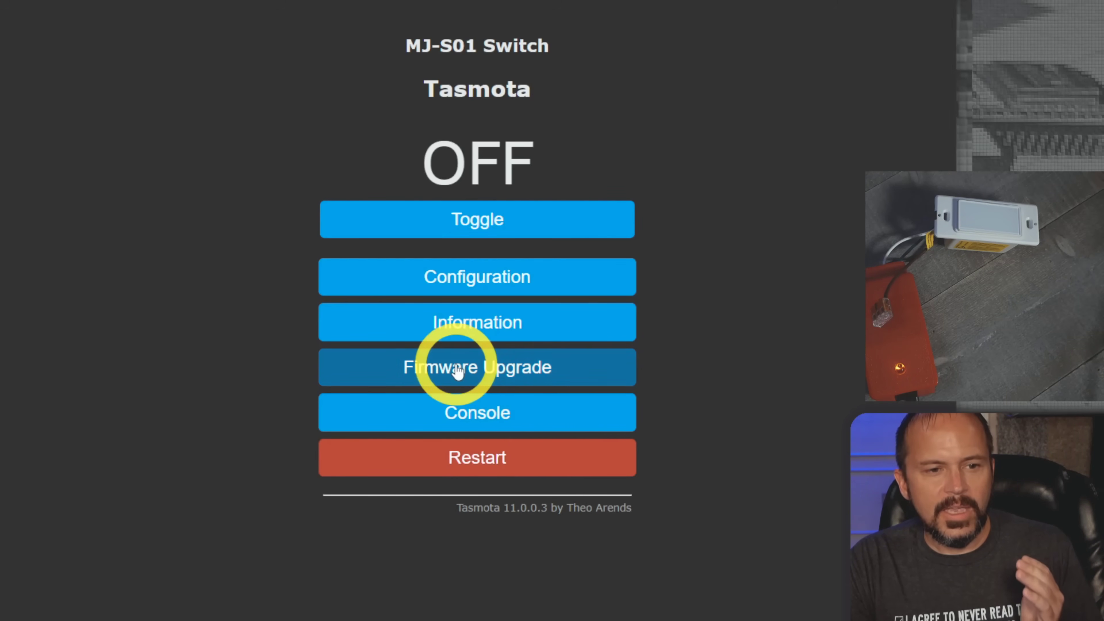
pyautogui.click(457, 369)
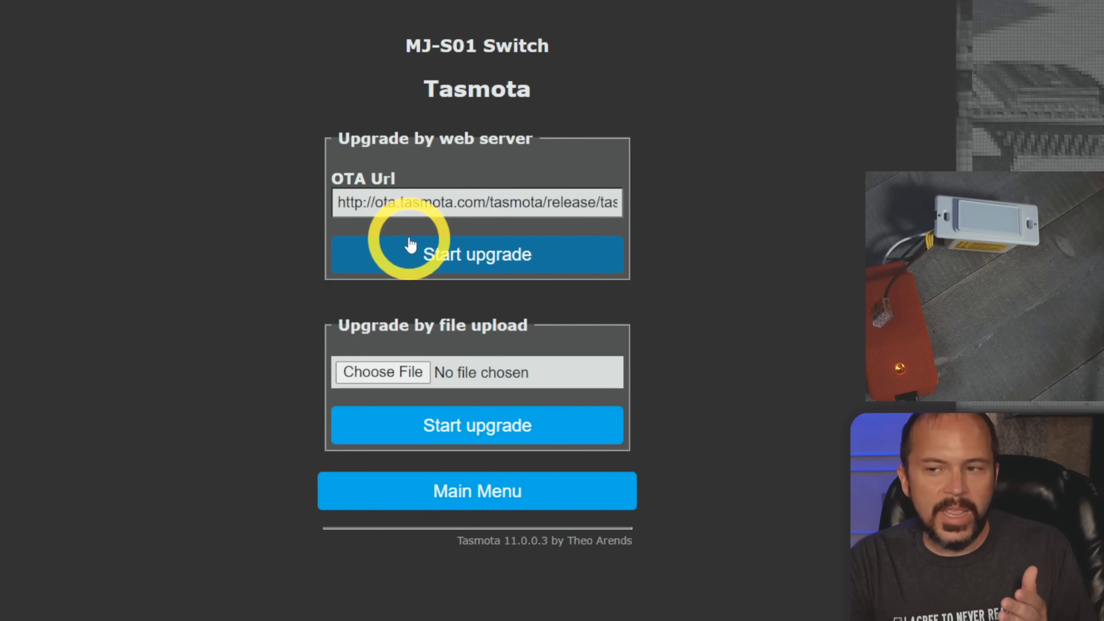
pyautogui.moveTo(370, 202); pyautogui.dragTo(652, 202)
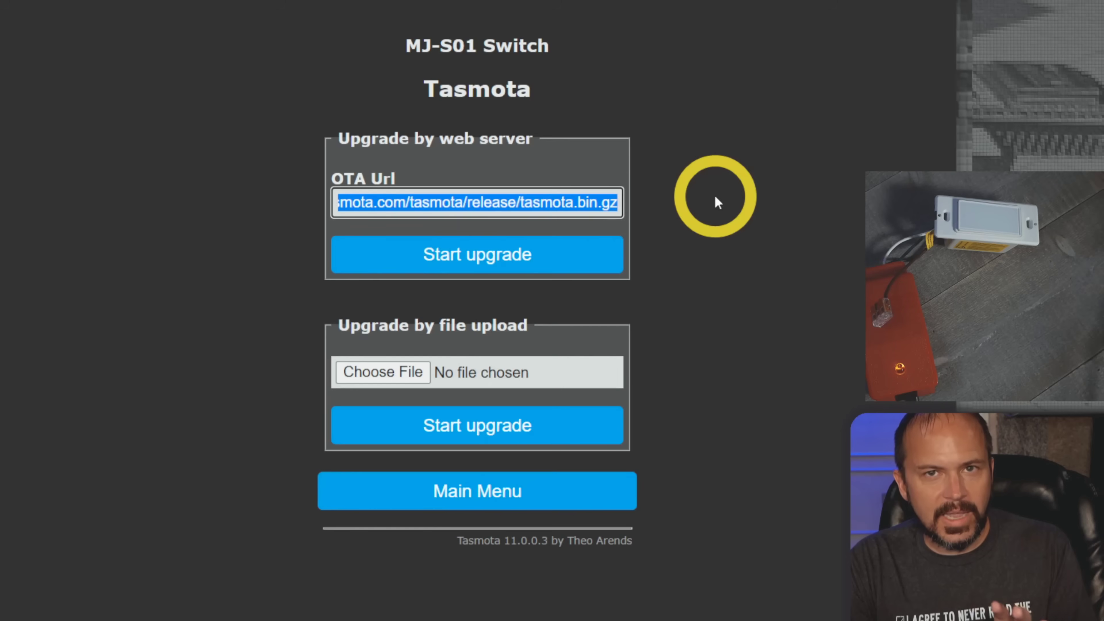
pyautogui.click(275, 237)
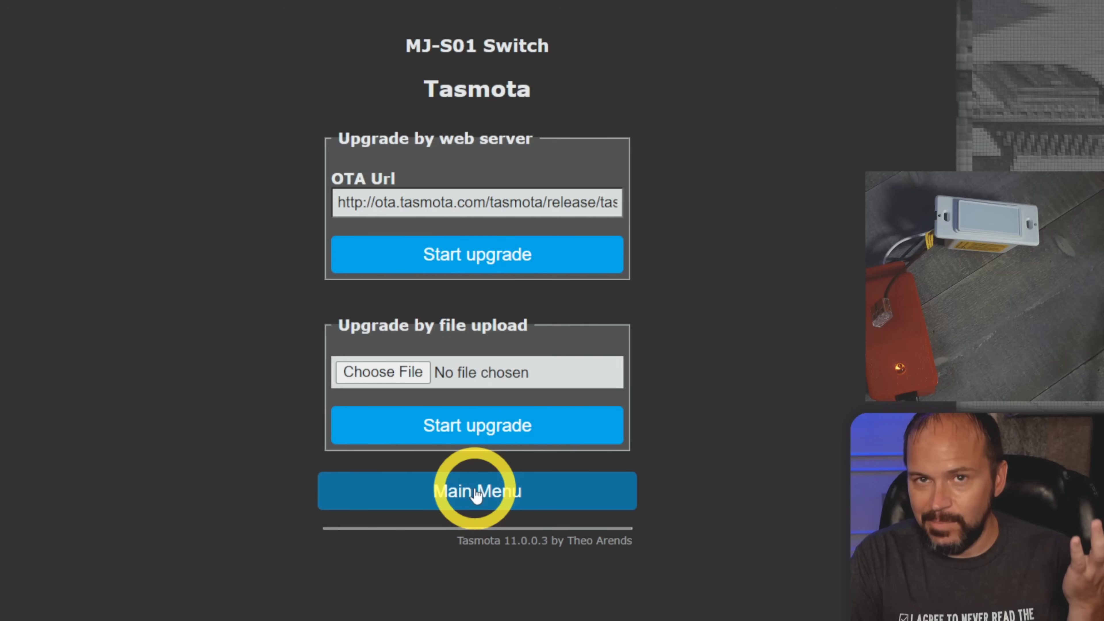
# - Start the web-server OTA upgrade to Tasmota 12.0.2
pyautogui.click(441, 268)
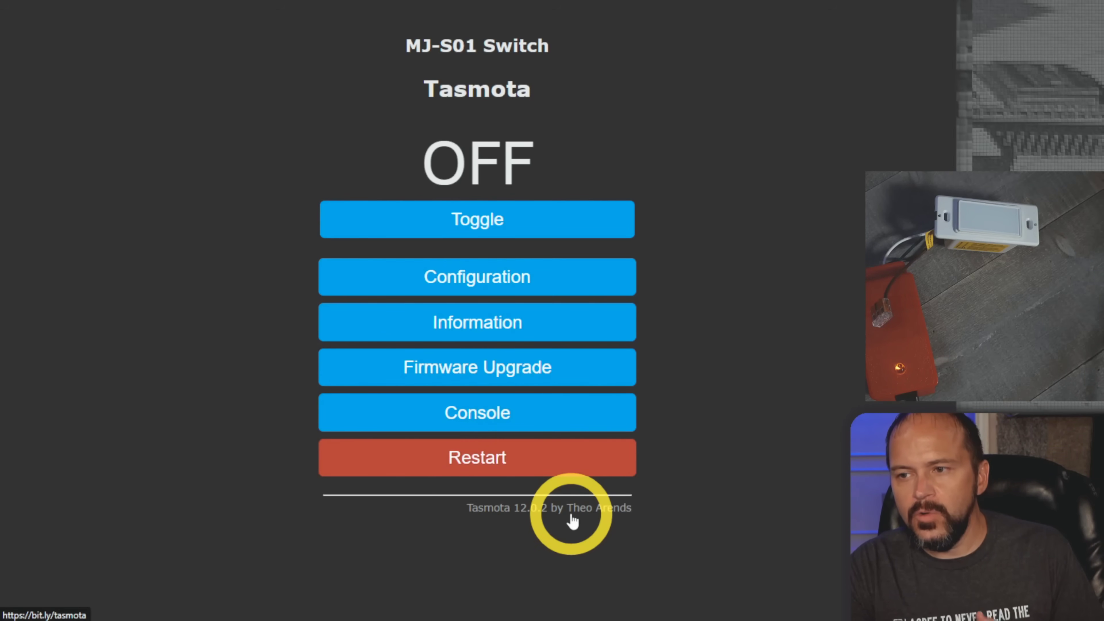
# - Toggle the relay on and then back off
pyautogui.click(481, 224)
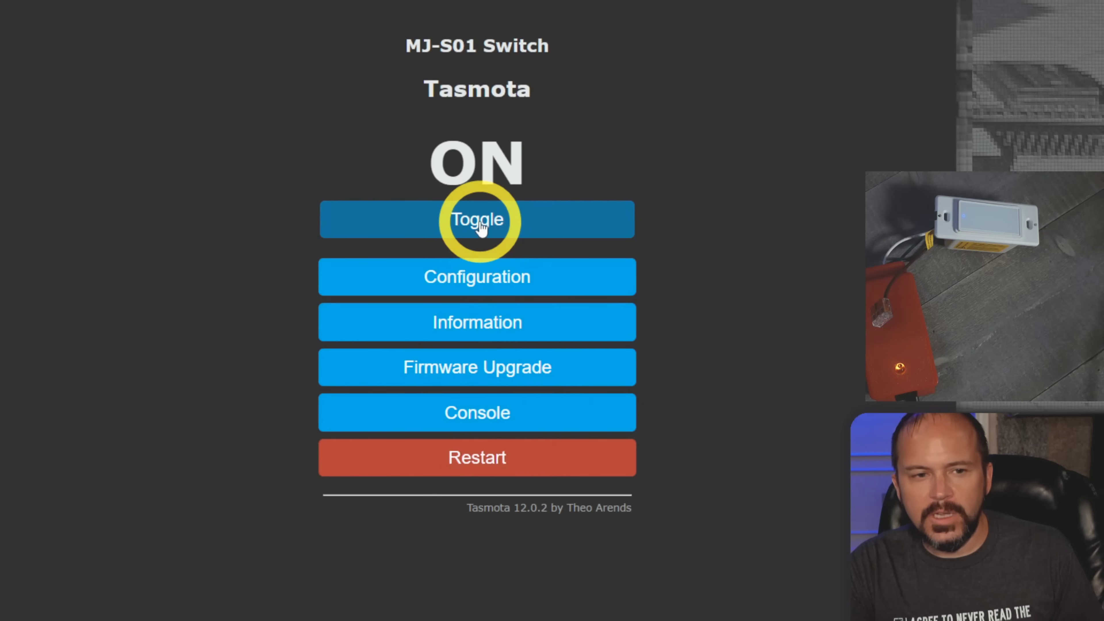
pyautogui.click(481, 224)
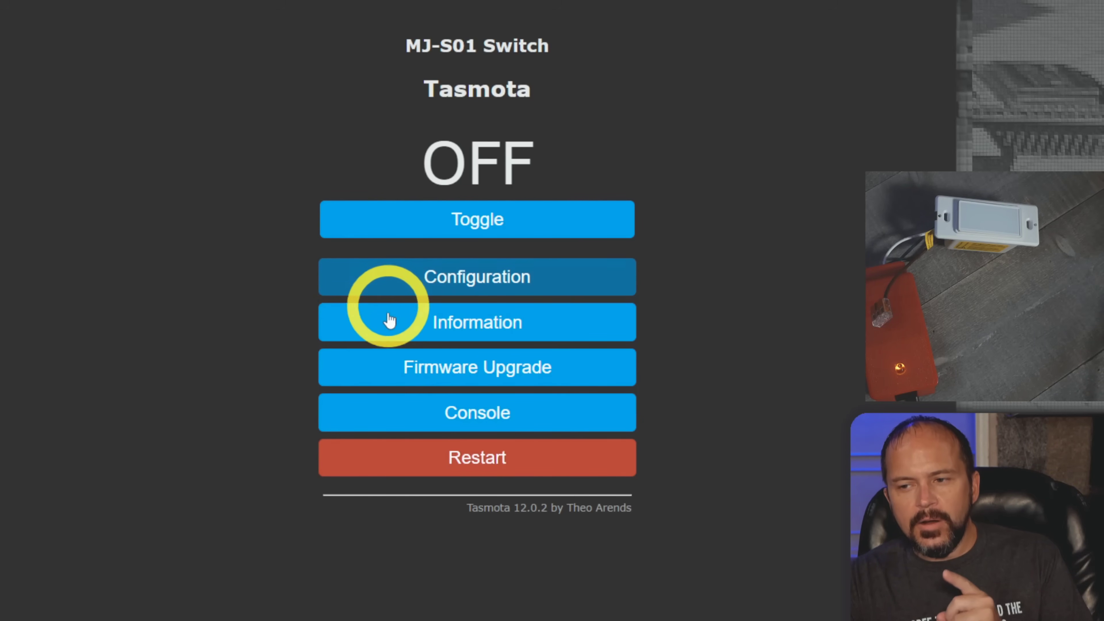
pyautogui.click(413, 282)
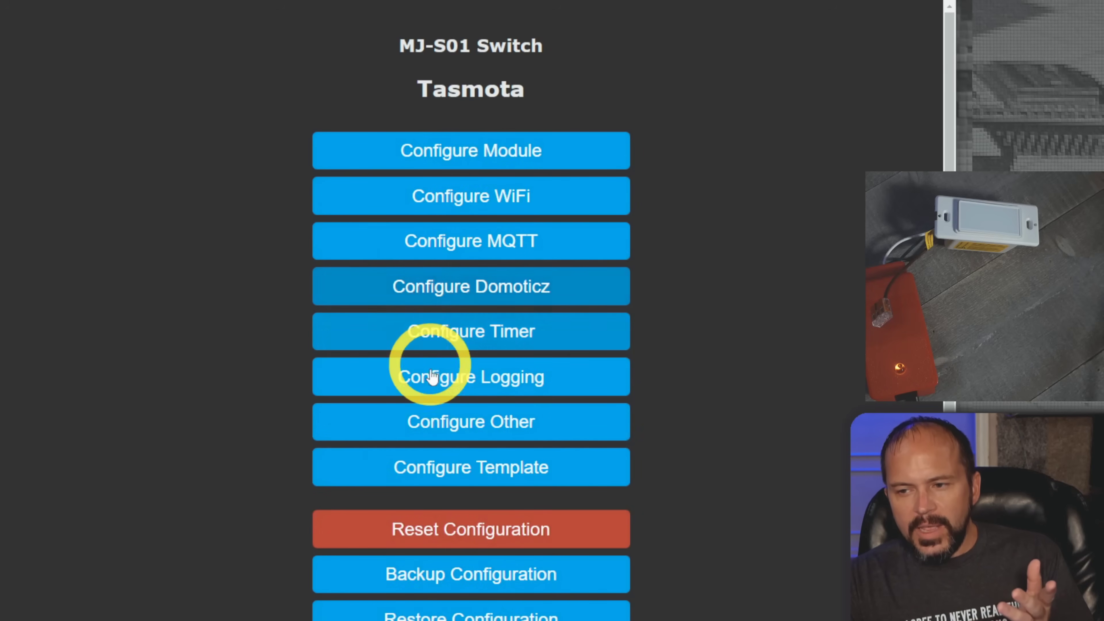
pyautogui.click(439, 468)
pyautogui.scroll(-2, 739, 395)
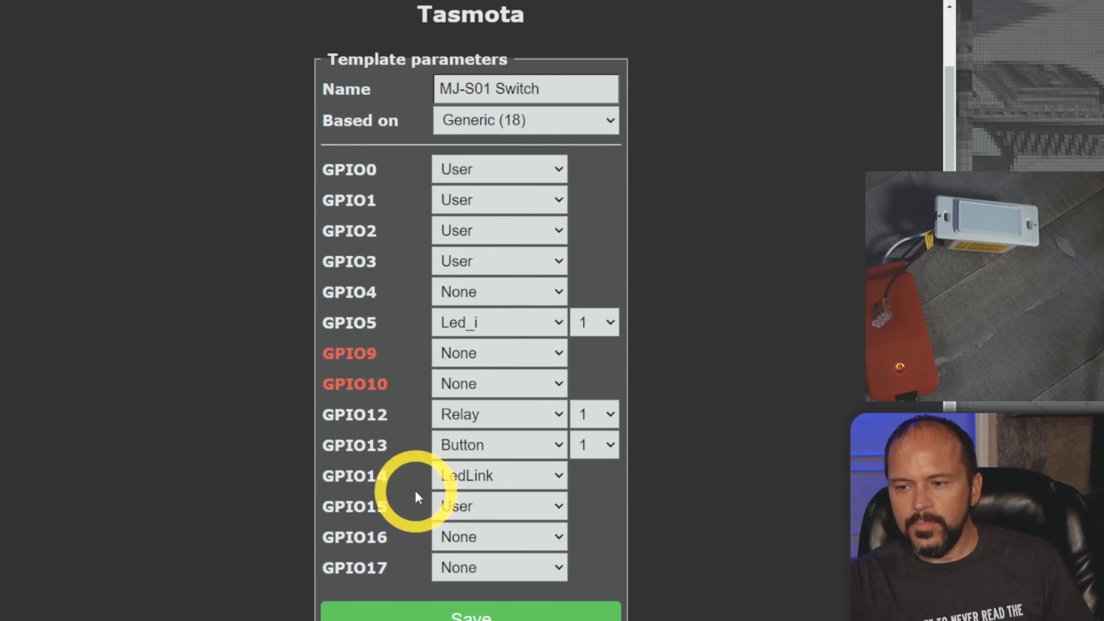
pyautogui.scroll(-3, 415, 492)
pyautogui.click(448, 551)
pyautogui.scroll(-3, 459, 535)
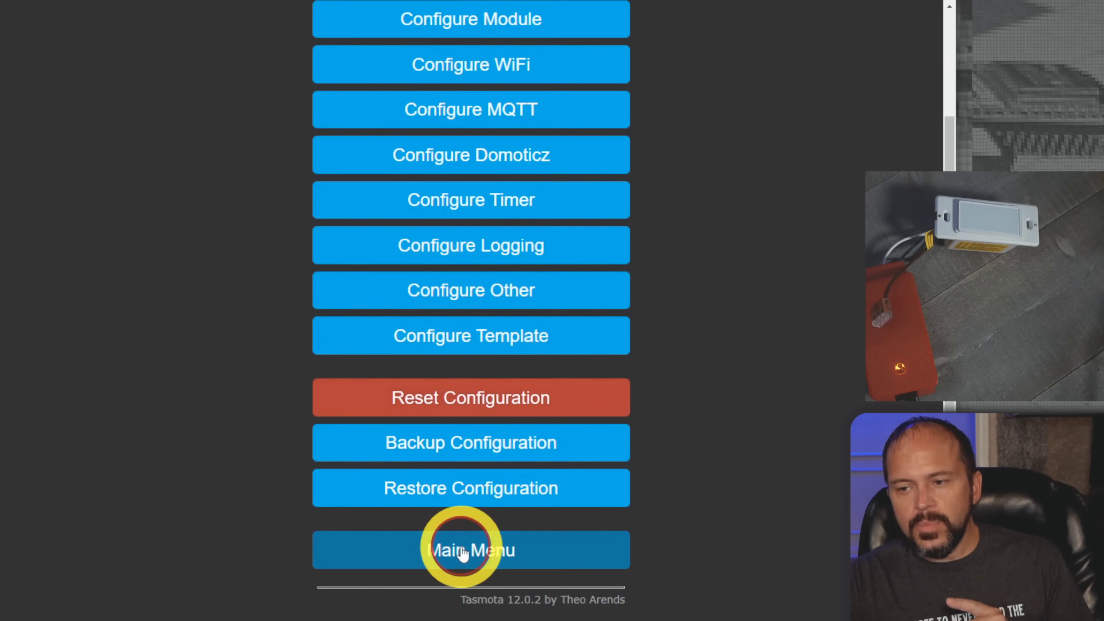
pyautogui.click(463, 552)
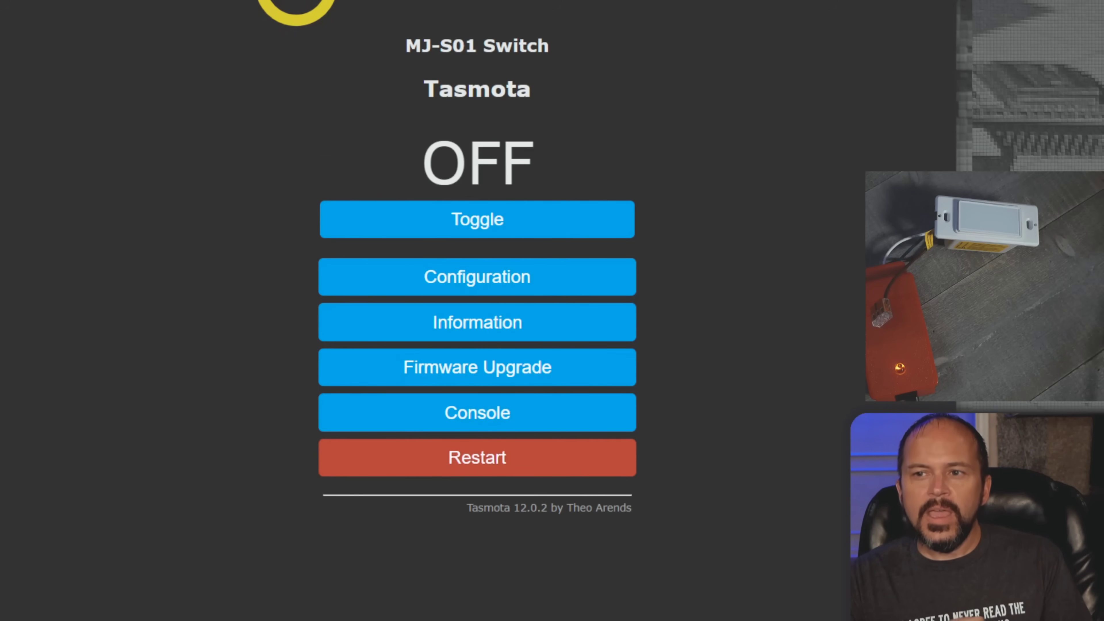
# - Open the Firmware Upgrade page from the Tasmota main menu
pyautogui.click(450, 375)
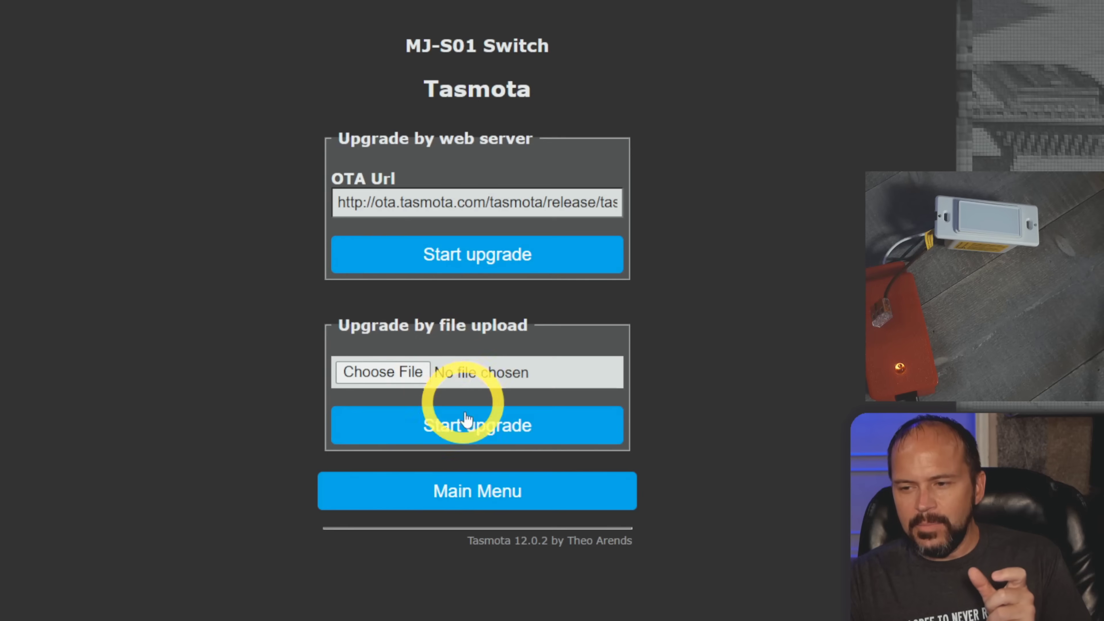
# - Run 'setoption78 1' in the console, then return to the main menu
pyautogui.click(489, 506)
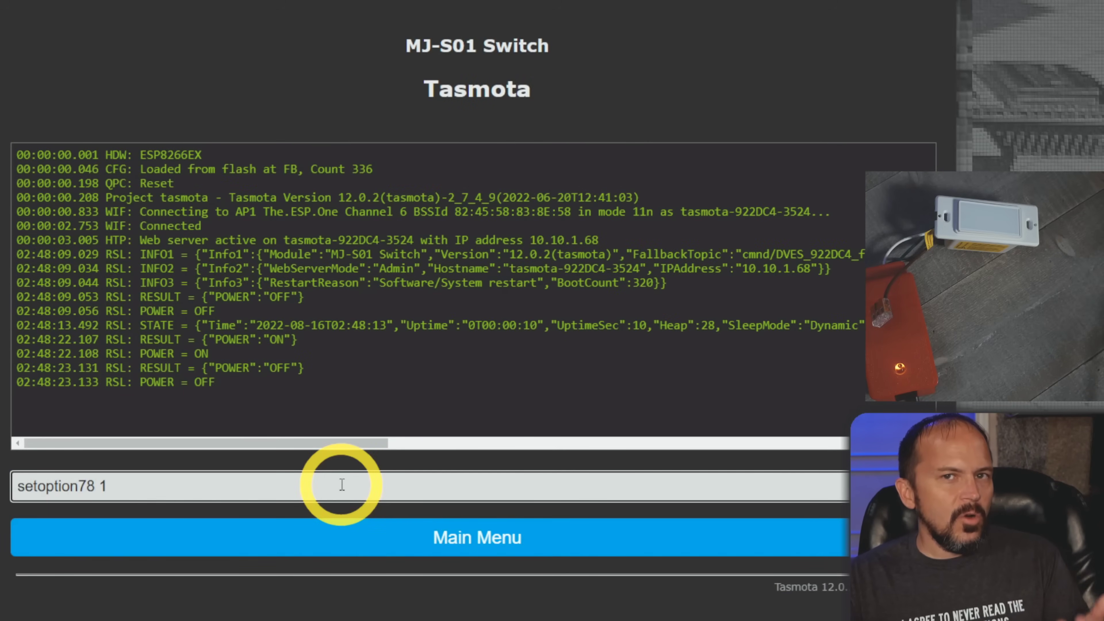
pyautogui.moveTo(136, 486); pyautogui.dragTo(7, 487)
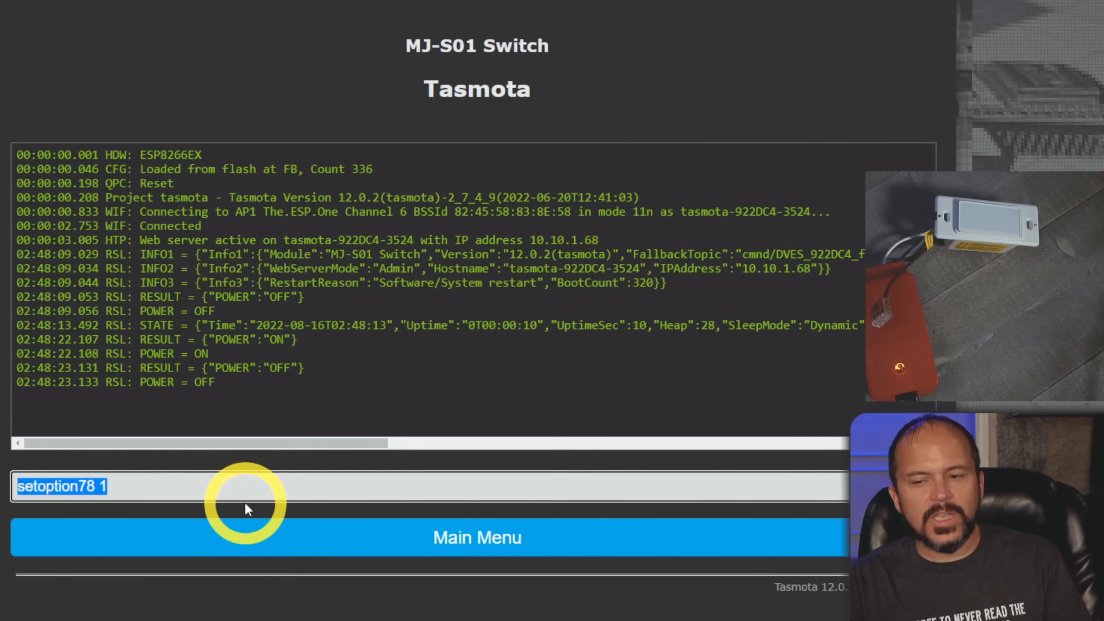
pyautogui.click(238, 493)
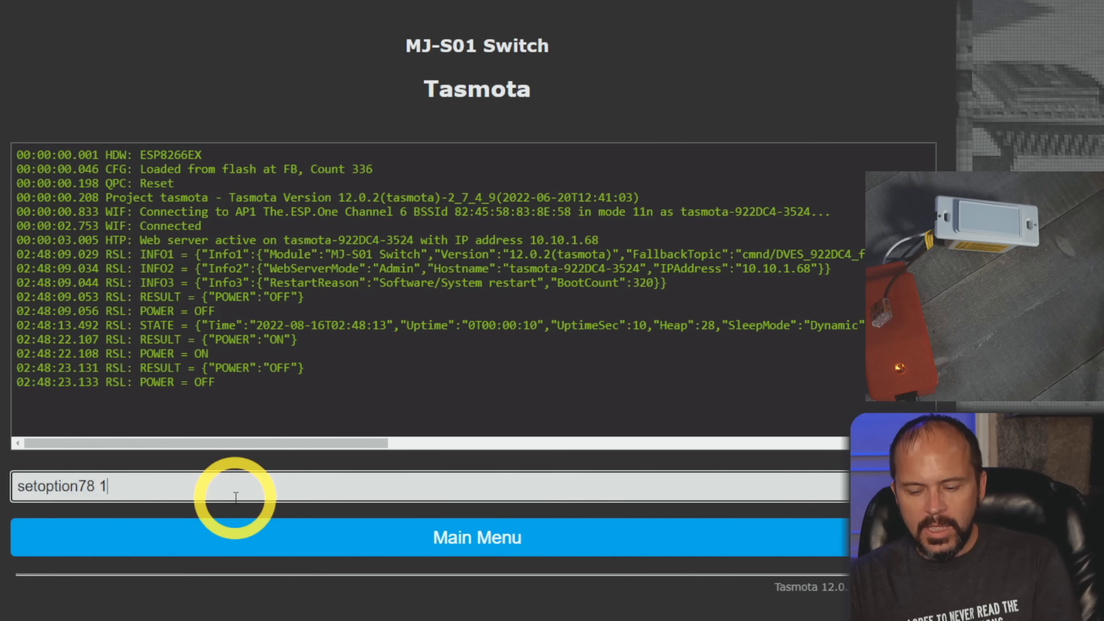
pyautogui.press('Return')
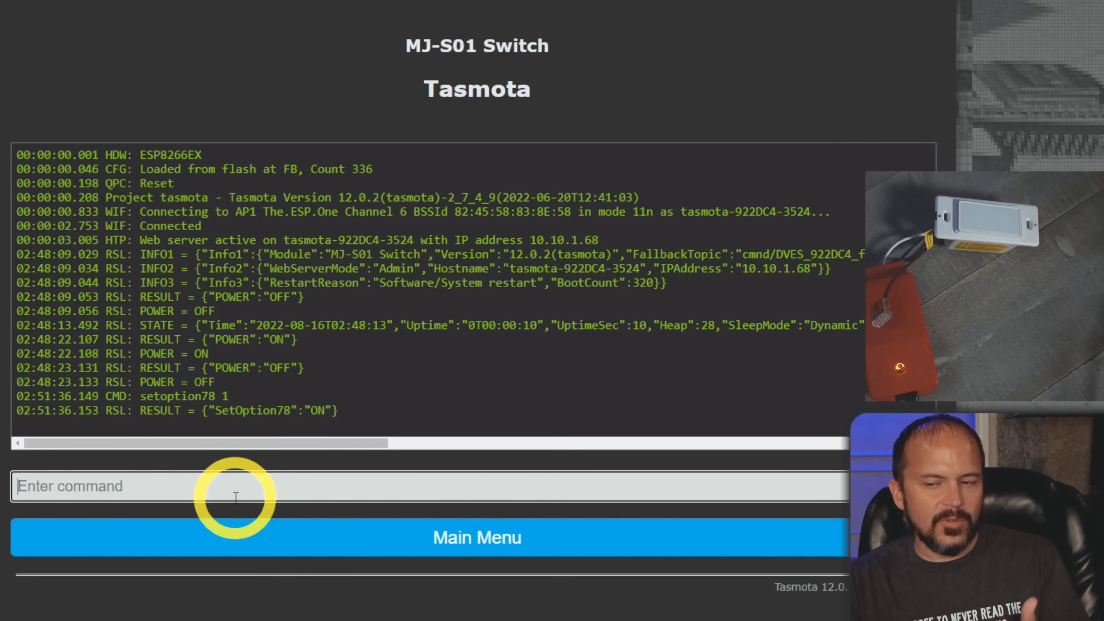
pyautogui.click(251, 530)
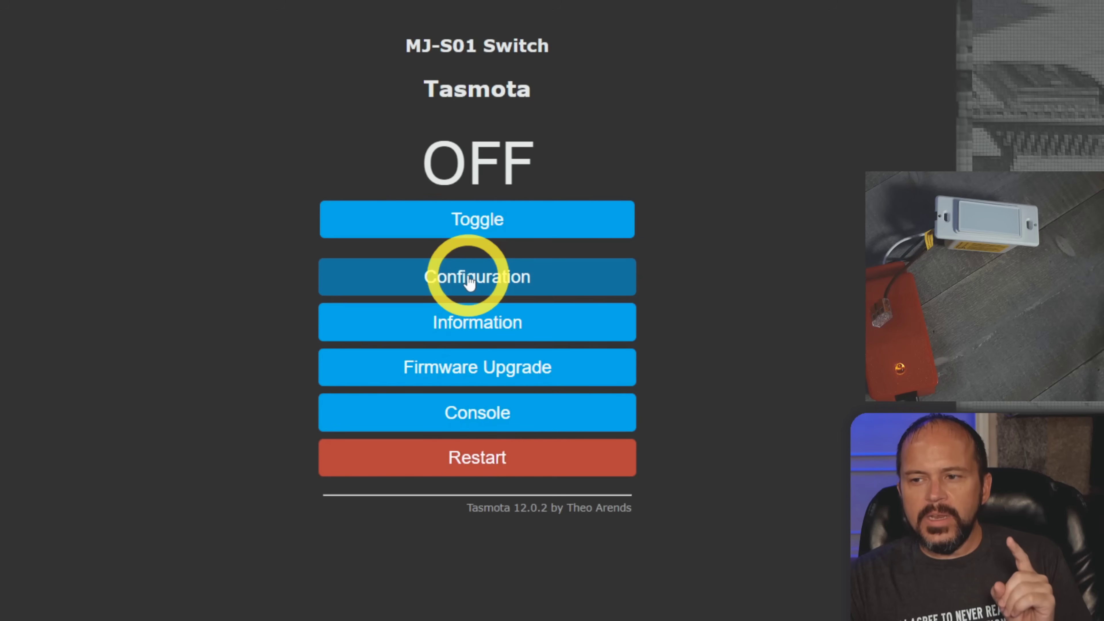
# - In Configure Other, set Device Name and Friendly Name 1 to 'OG Lamp' and save
pyautogui.click(469, 282)
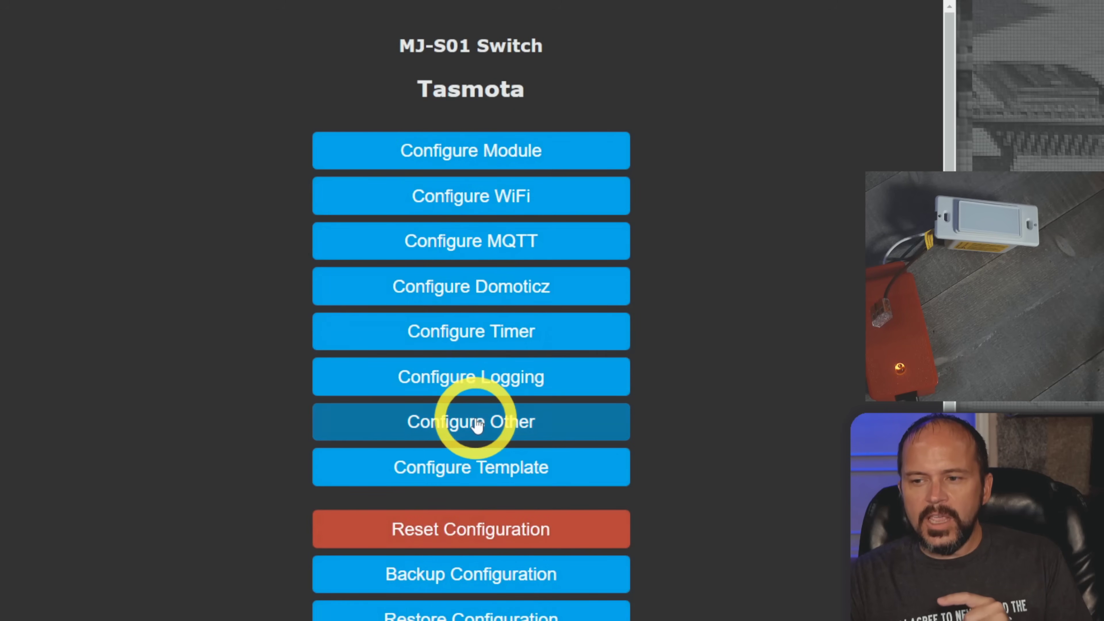
pyautogui.click(477, 425)
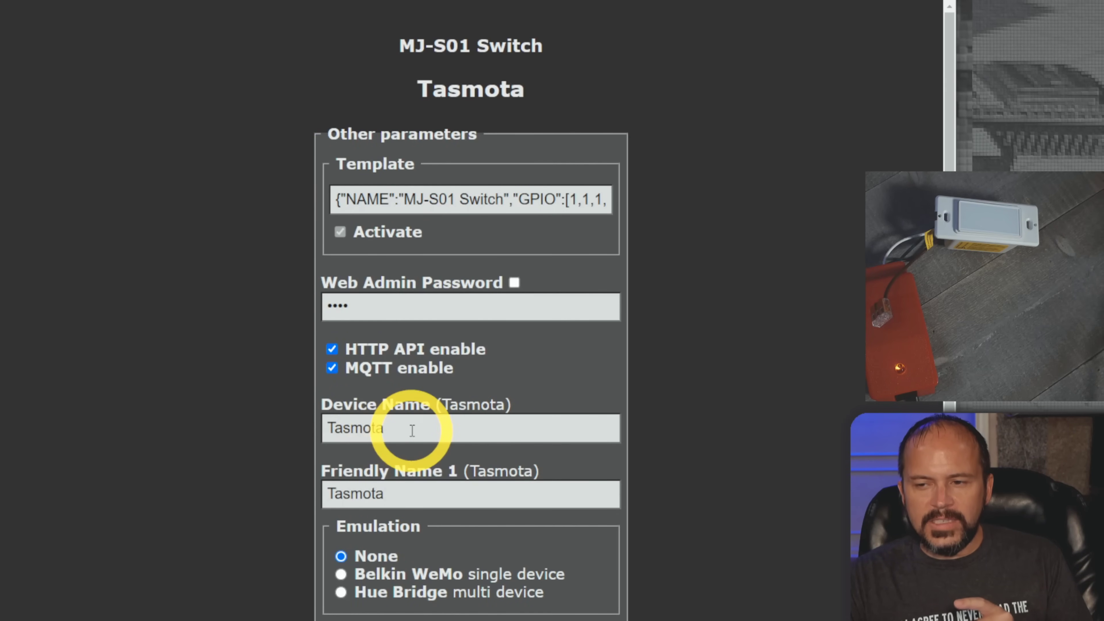
pyautogui.moveTo(412, 427); pyautogui.dragTo(286, 430)
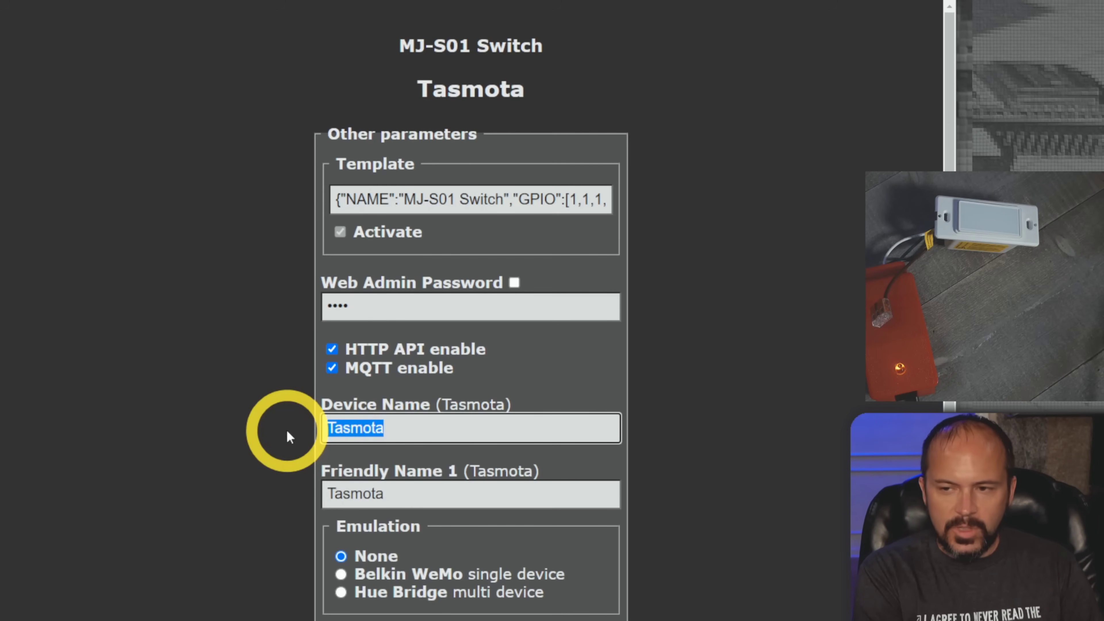
pyautogui.write('OG Lamp')
pyautogui.moveTo(394, 494); pyautogui.dragTo(237, 496)
pyautogui.write('OG Lamp')
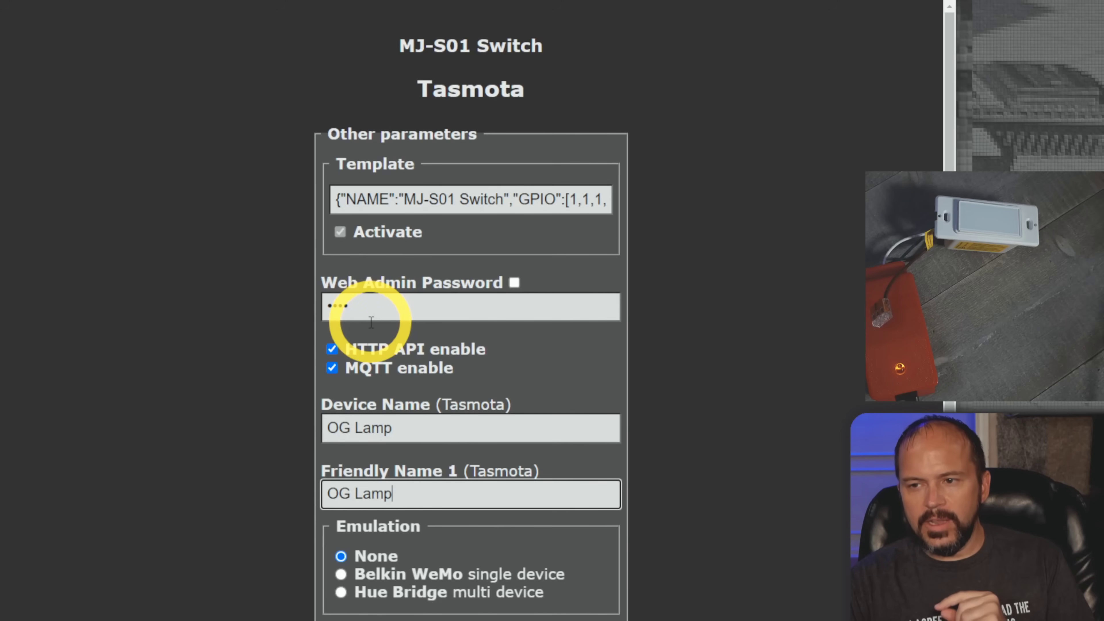
pyautogui.scroll(-3, 431, 370)
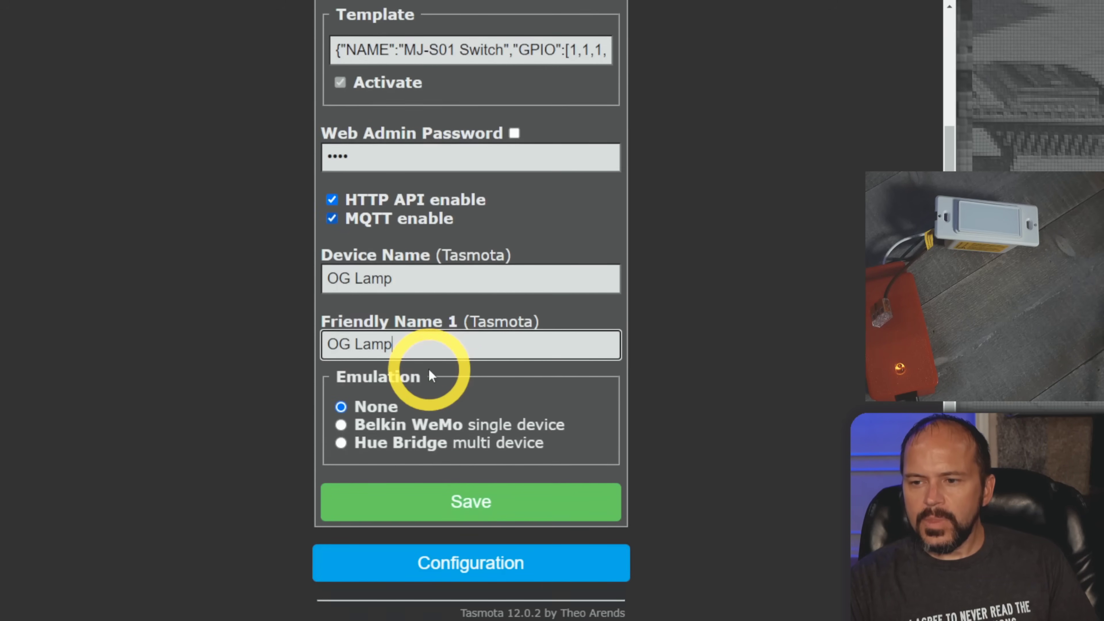
pyautogui.click(493, 505)
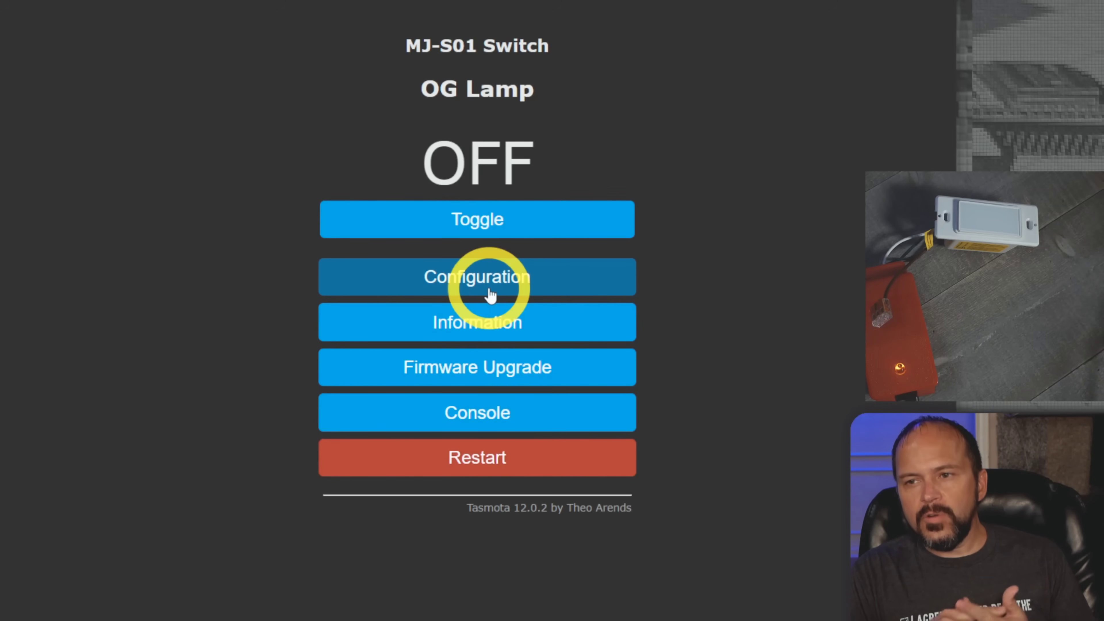
# - In Configure MQTT, set host mqtt.digi and topic lamp_og, then save
pyautogui.click(490, 296)
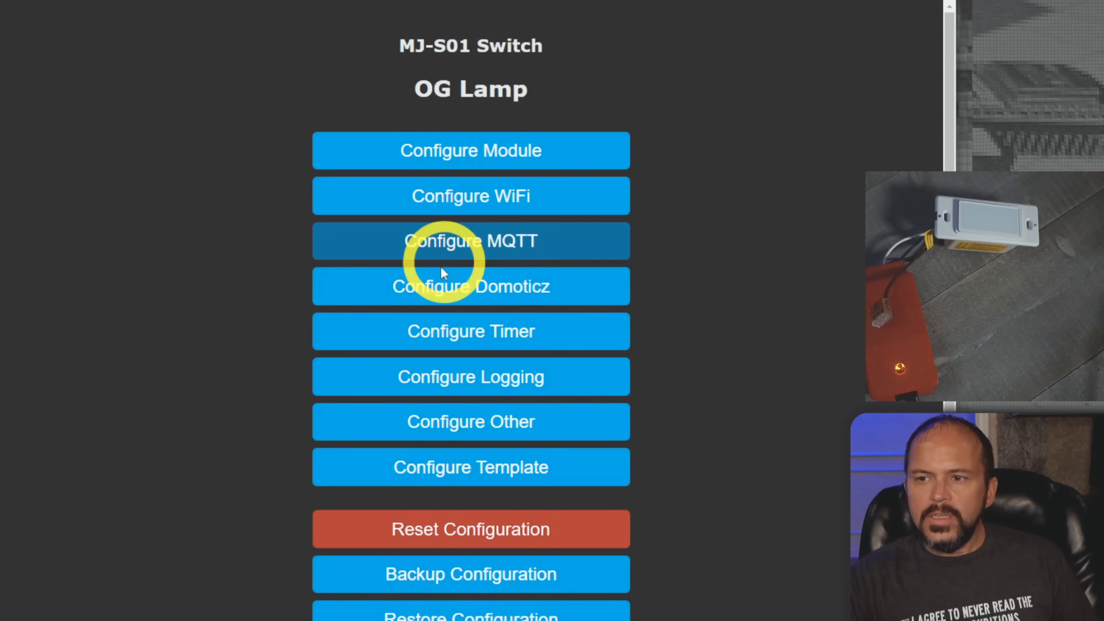
pyautogui.click(494, 252)
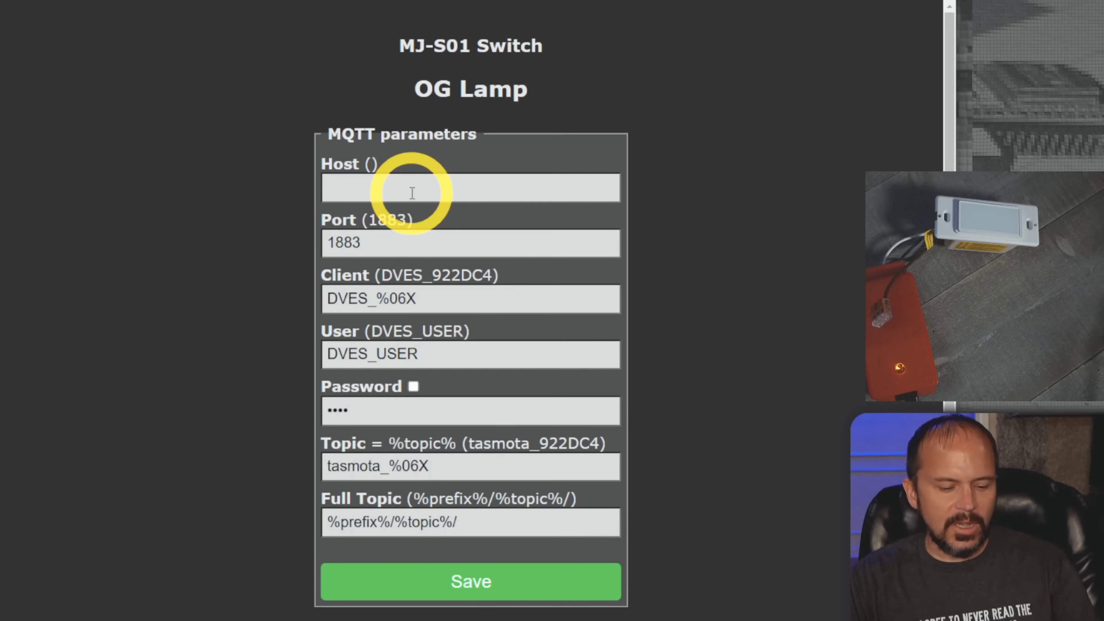
pyautogui.click(412, 193)
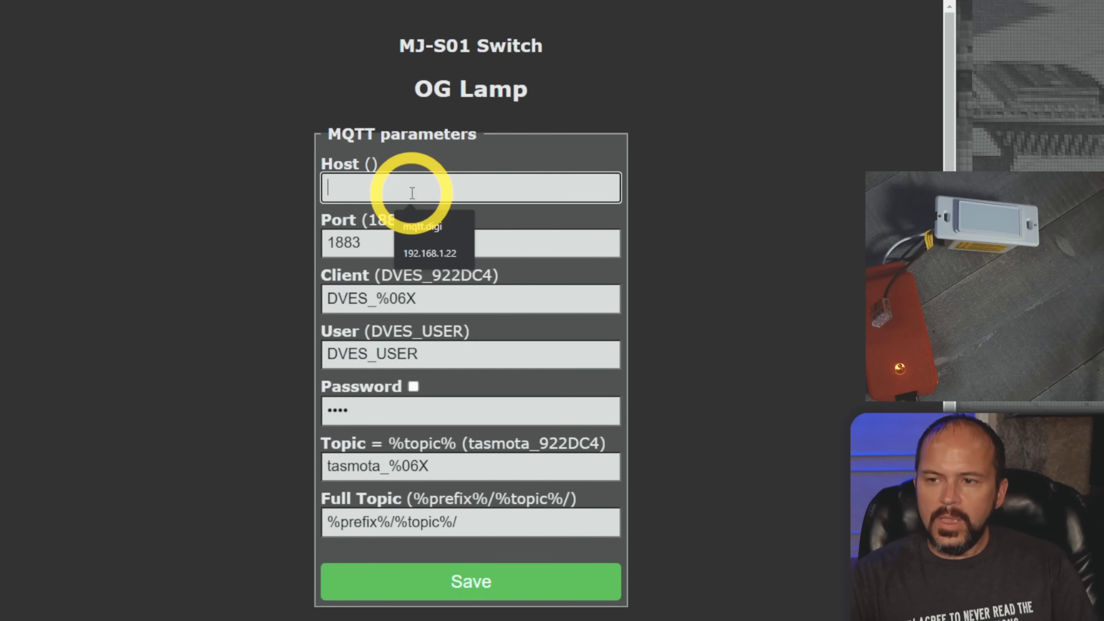
pyautogui.click(417, 226)
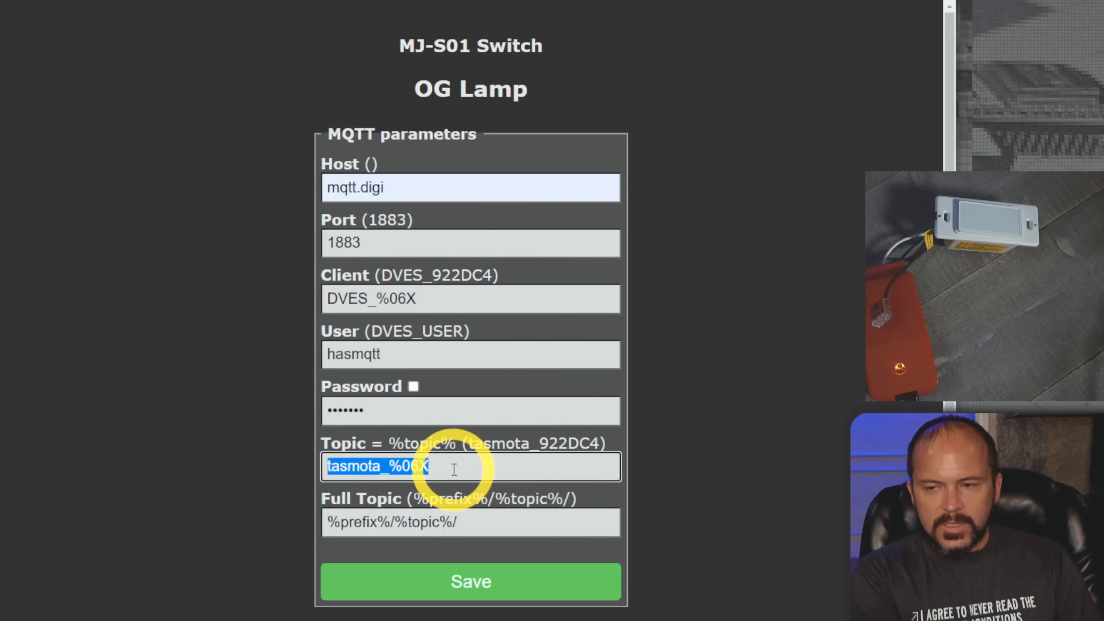
pyautogui.write('lamp_')
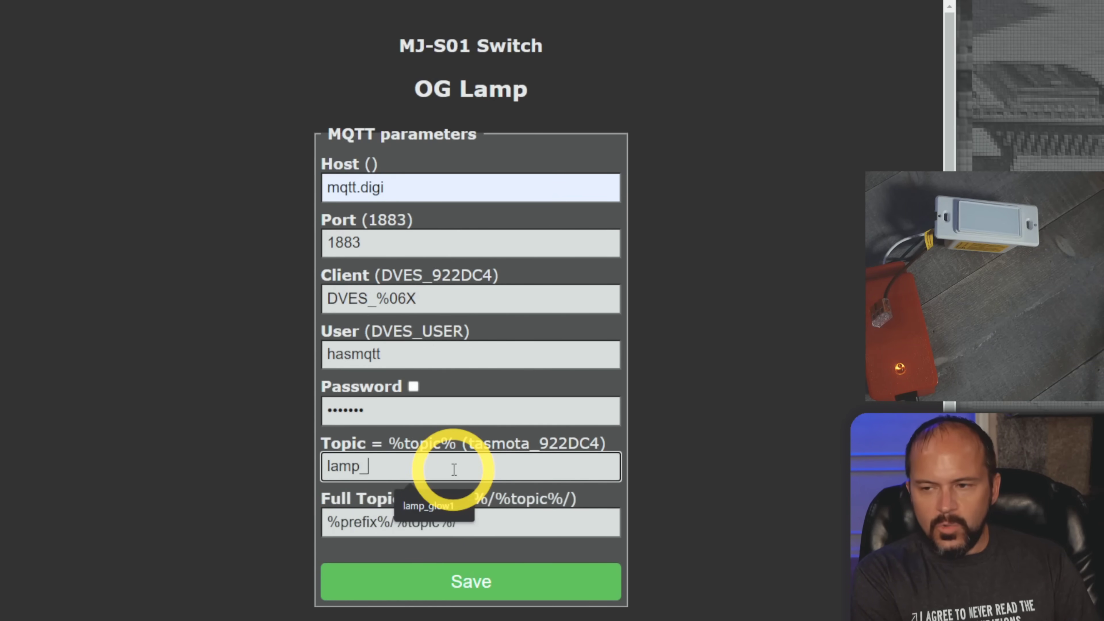
pyautogui.write('og')
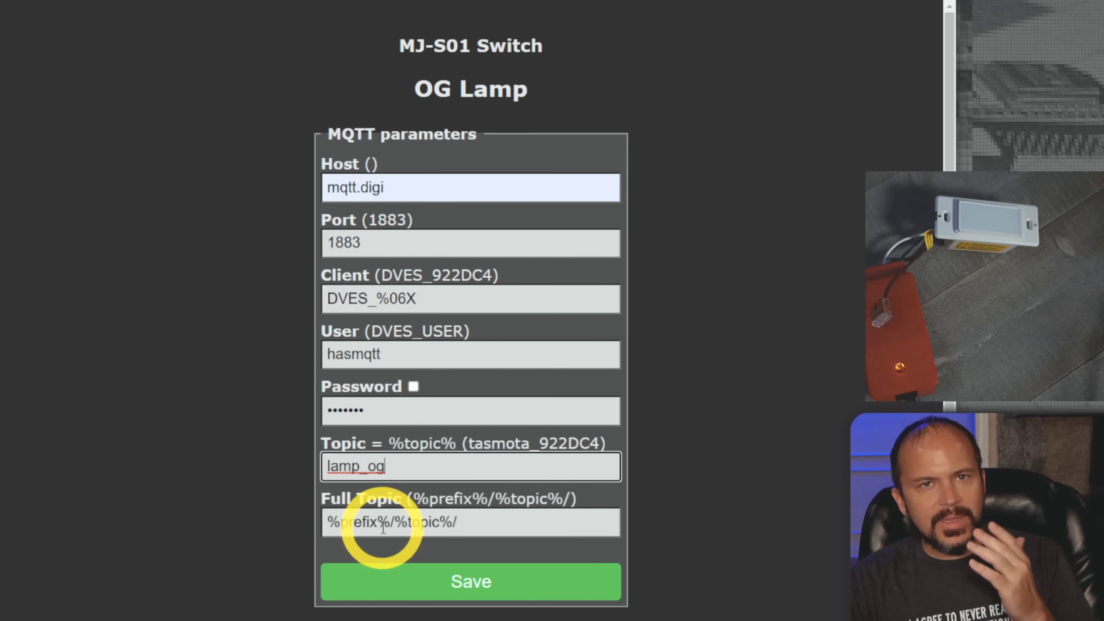
pyautogui.click(488, 584)
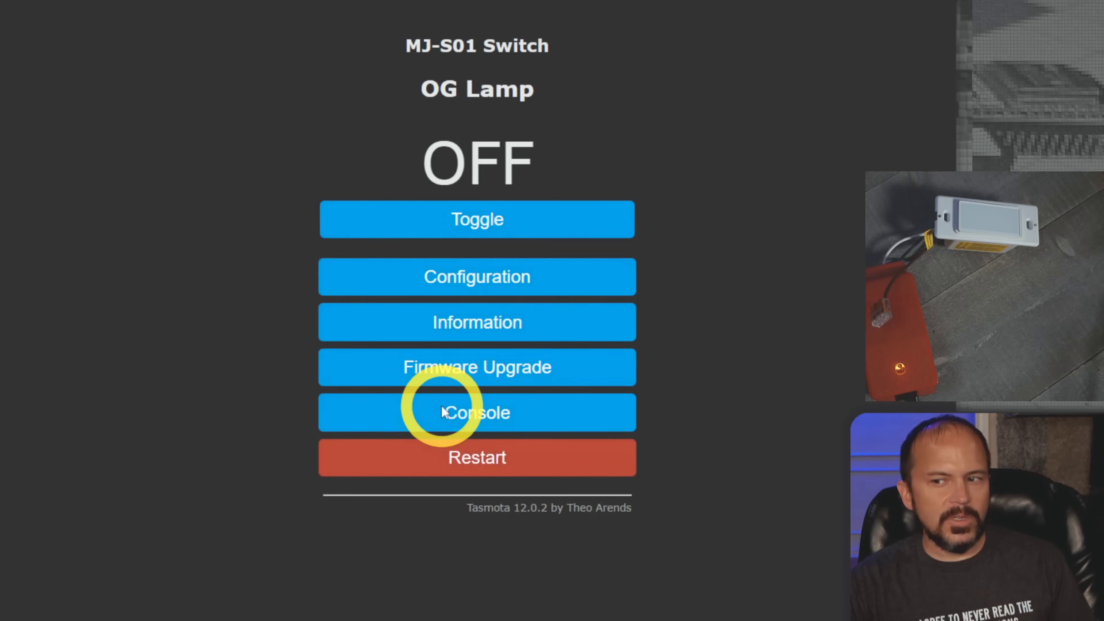
# - Open OG Lamp's Tasmota console and check that the log shows 'MQT: Connected'
pyautogui.click(436, 414)
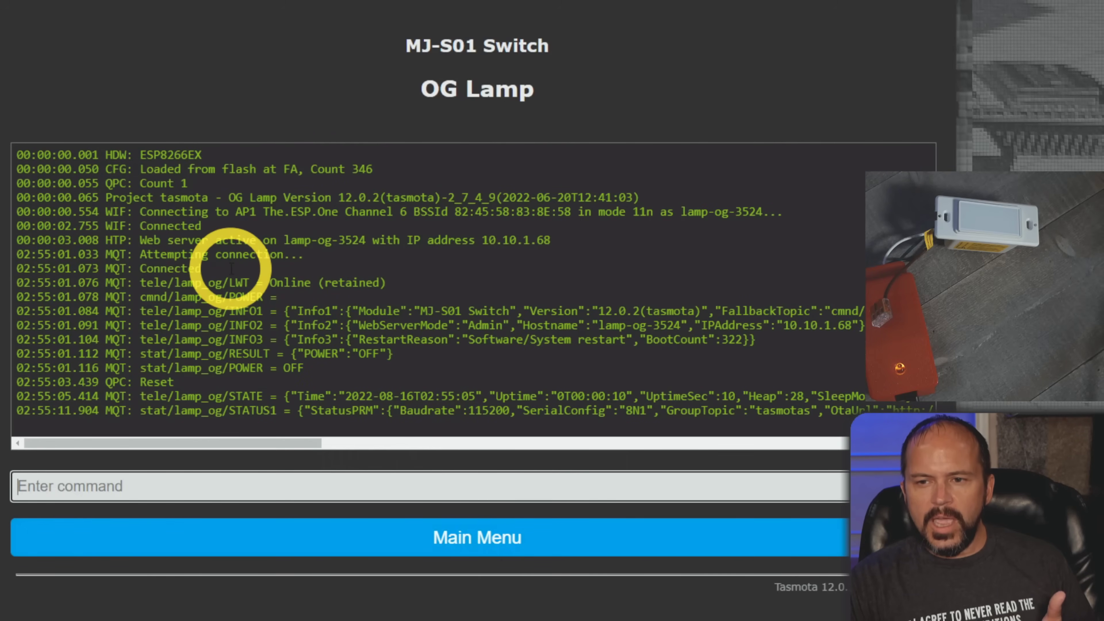
pyautogui.moveTo(223, 268); pyautogui.dragTo(5, 256)
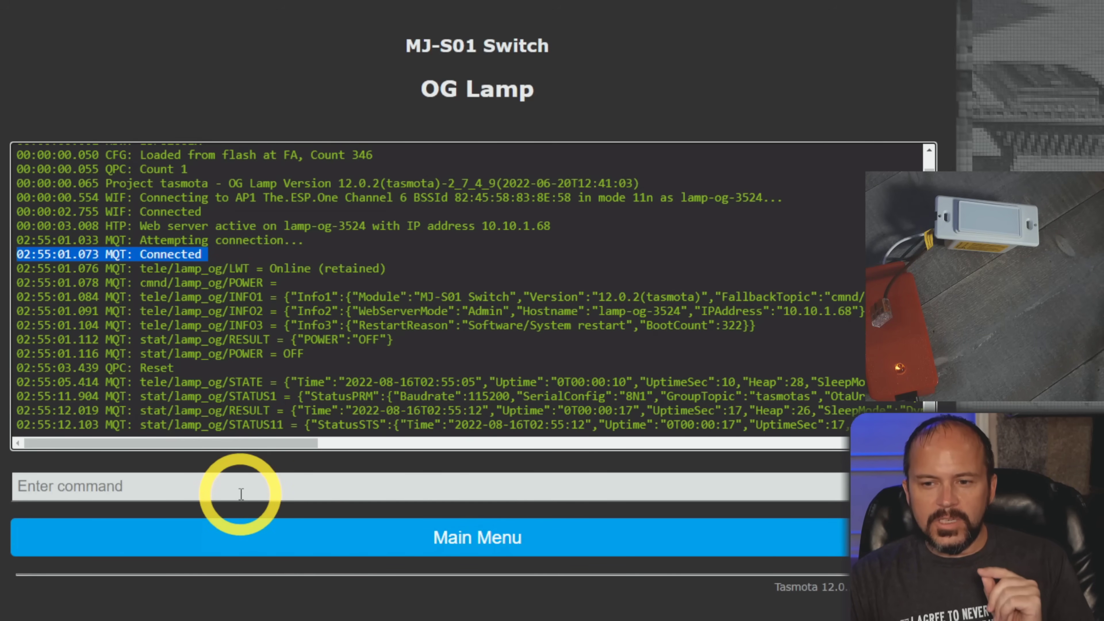
# - Find SetOption30 on the Tasmota Commands docs page and highlight its Home Assistant description
pyautogui.click(314, 3)
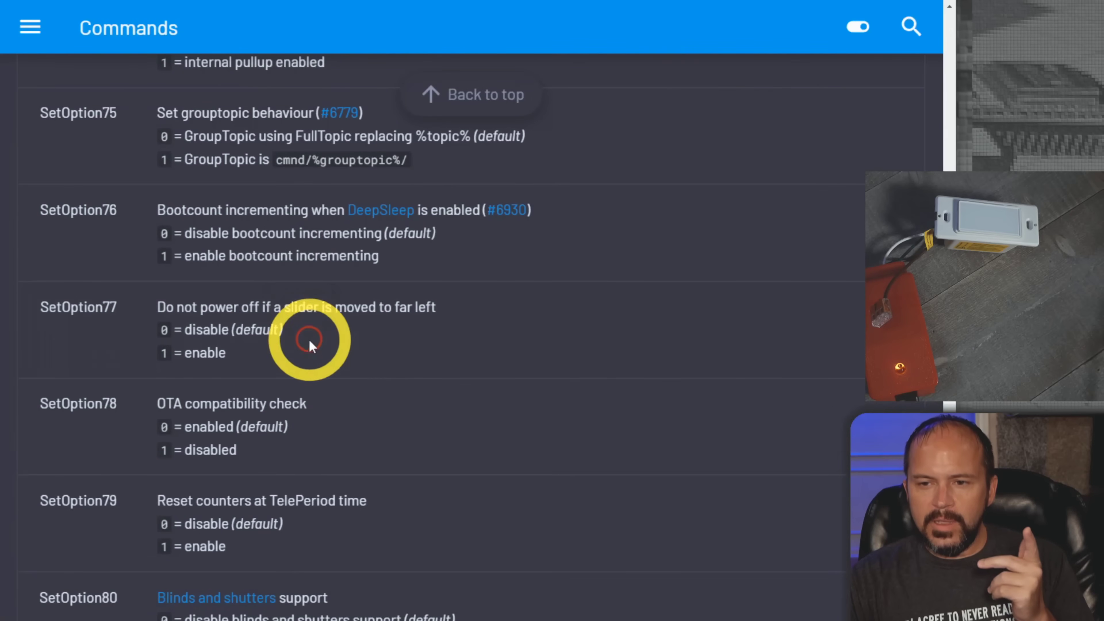
pyautogui.scroll(20, 309, 343)
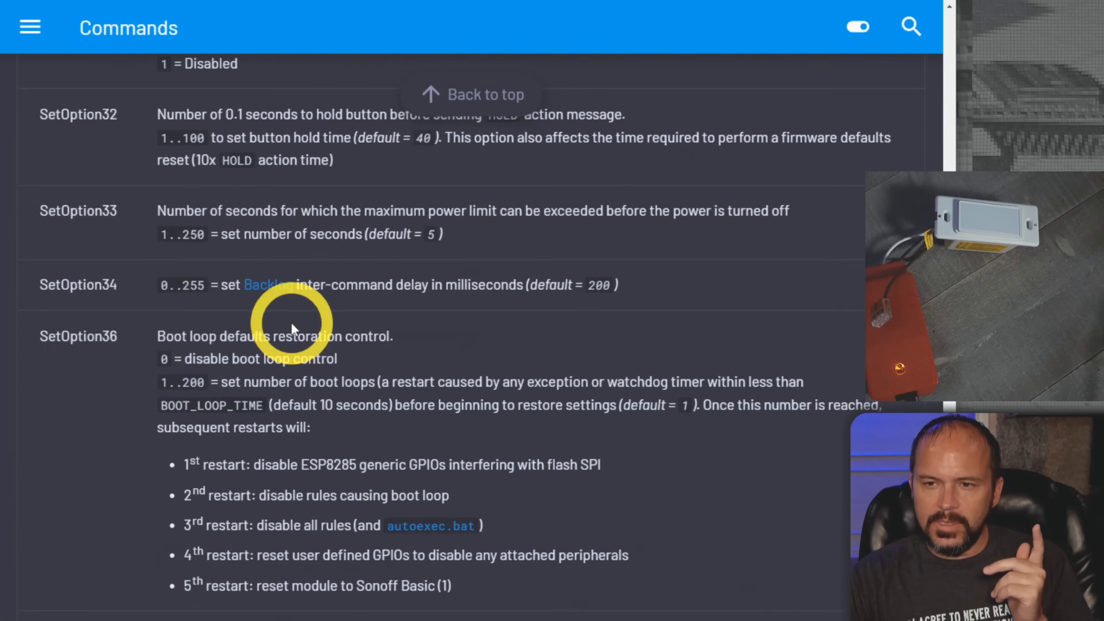
pyautogui.scroll(10, 292, 322)
pyautogui.moveTo(38, 248); pyautogui.dragTo(462, 254)
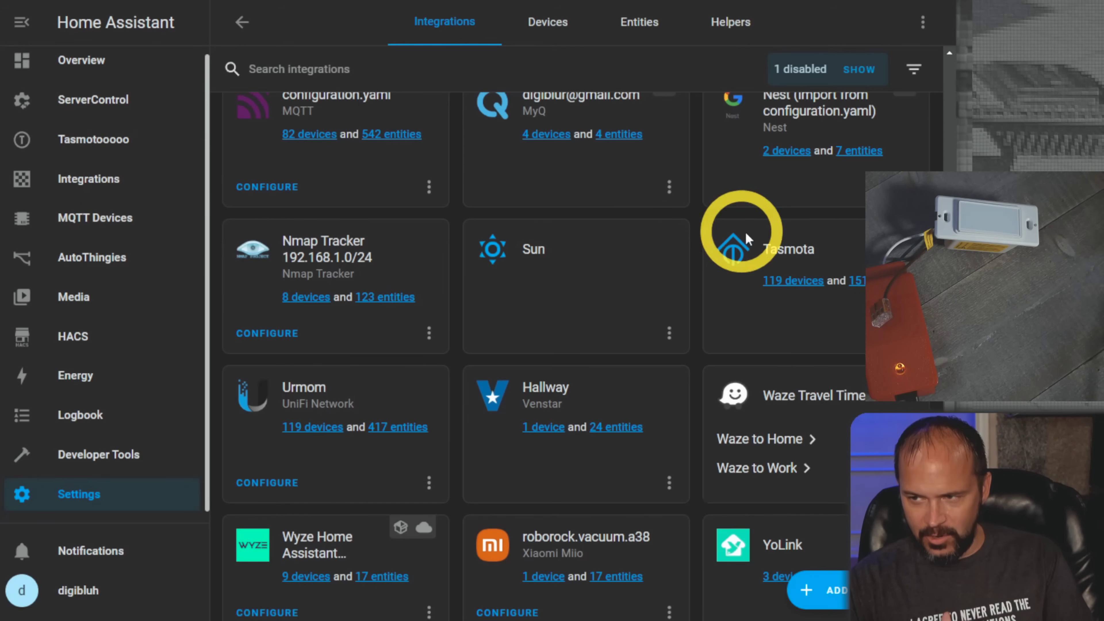
# - Show the Tasmota integration's device list and scroll down to OG Lamp
pyautogui.click(781, 282)
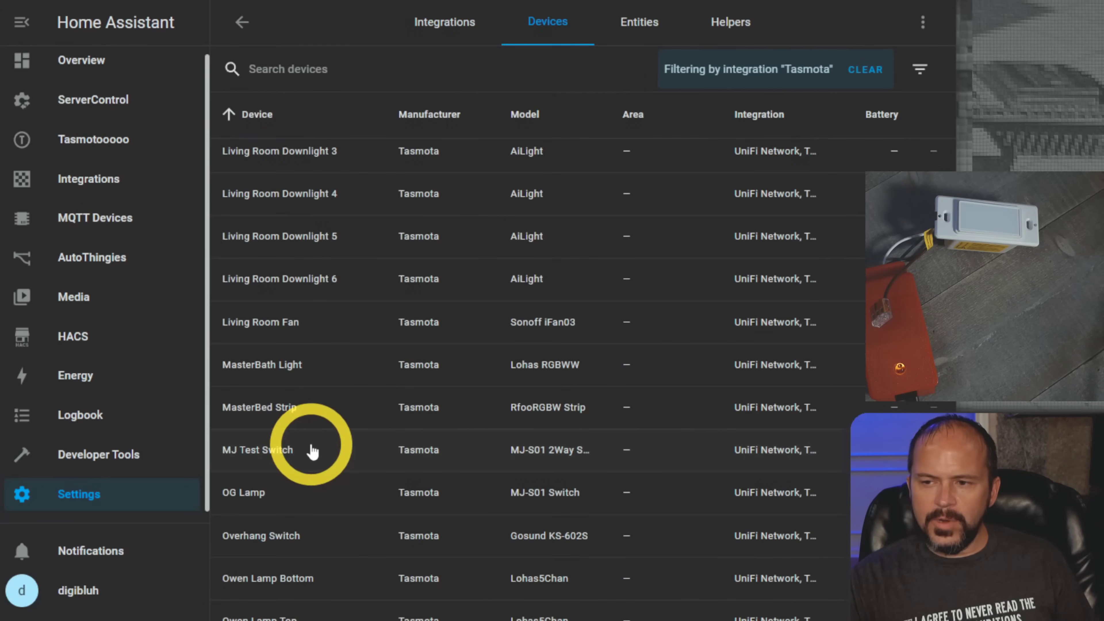
pyautogui.scroll(-2, 314, 440)
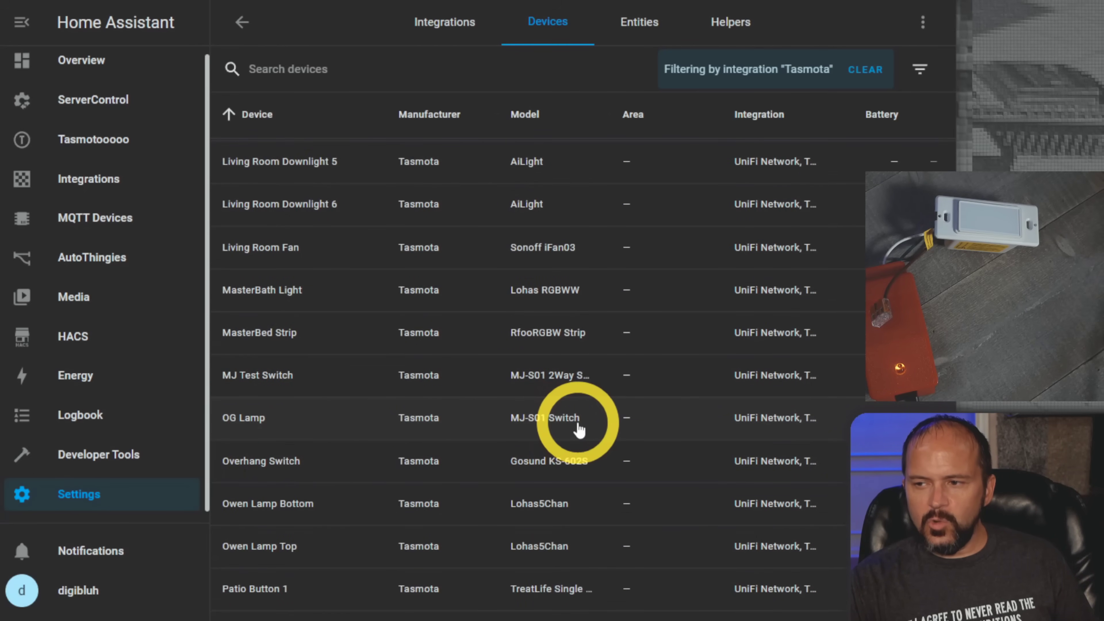
# - On the OG Lamp device page, toggle the lamp on and off several times, leaving it on, then open its entity settings
pyautogui.click(259, 419)
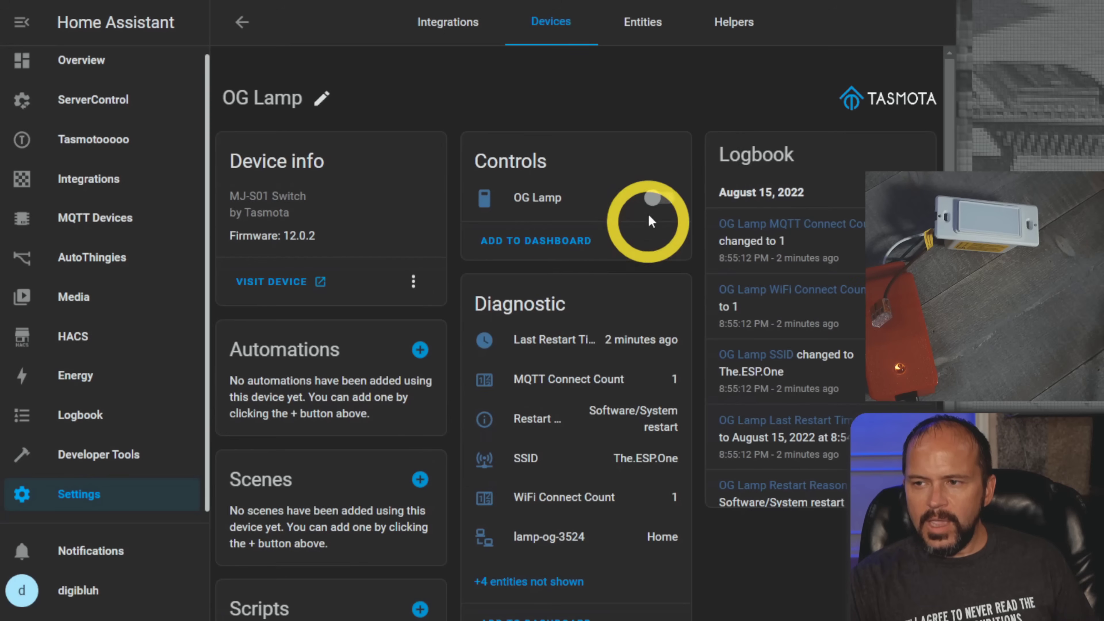
pyautogui.click(658, 200)
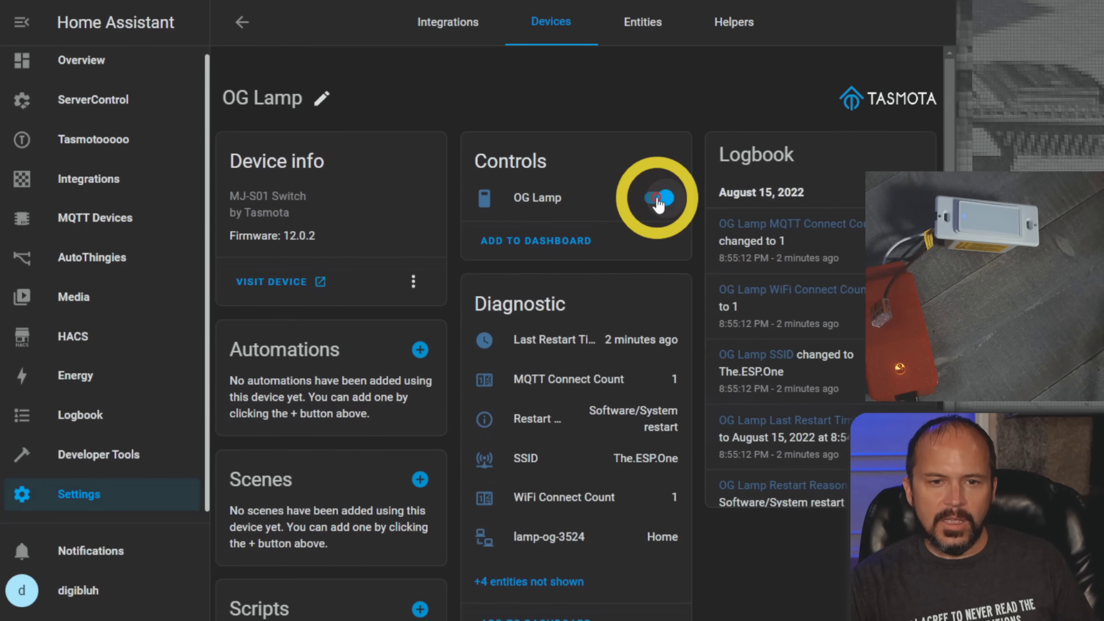
pyautogui.click(659, 201)
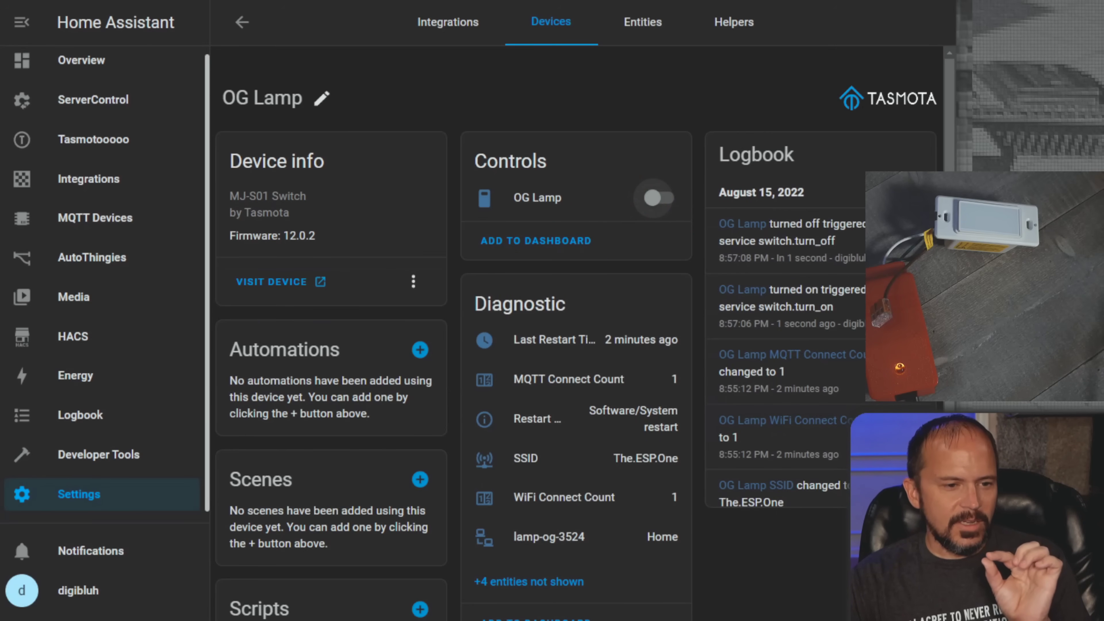
pyautogui.click(654, 202)
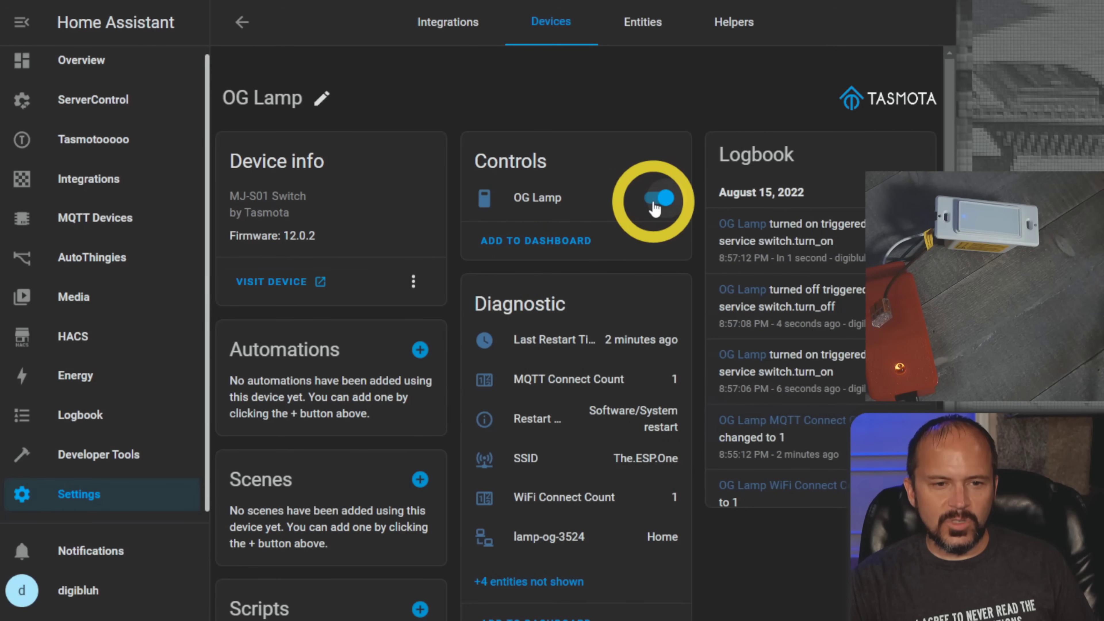
pyautogui.click(656, 208)
pyautogui.click(664, 211)
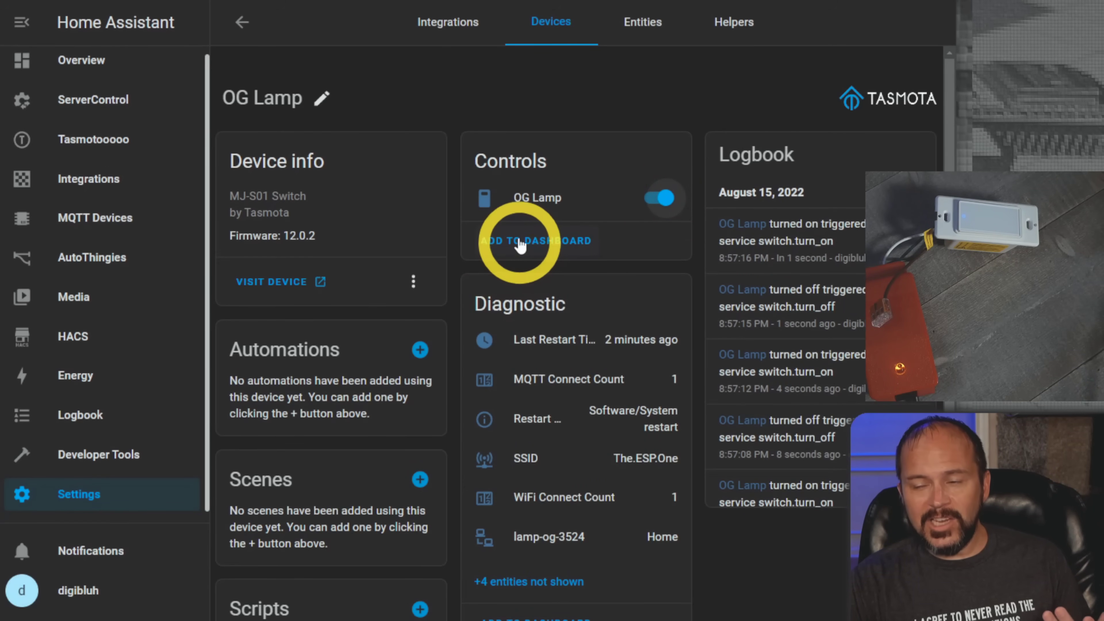
pyautogui.click(496, 199)
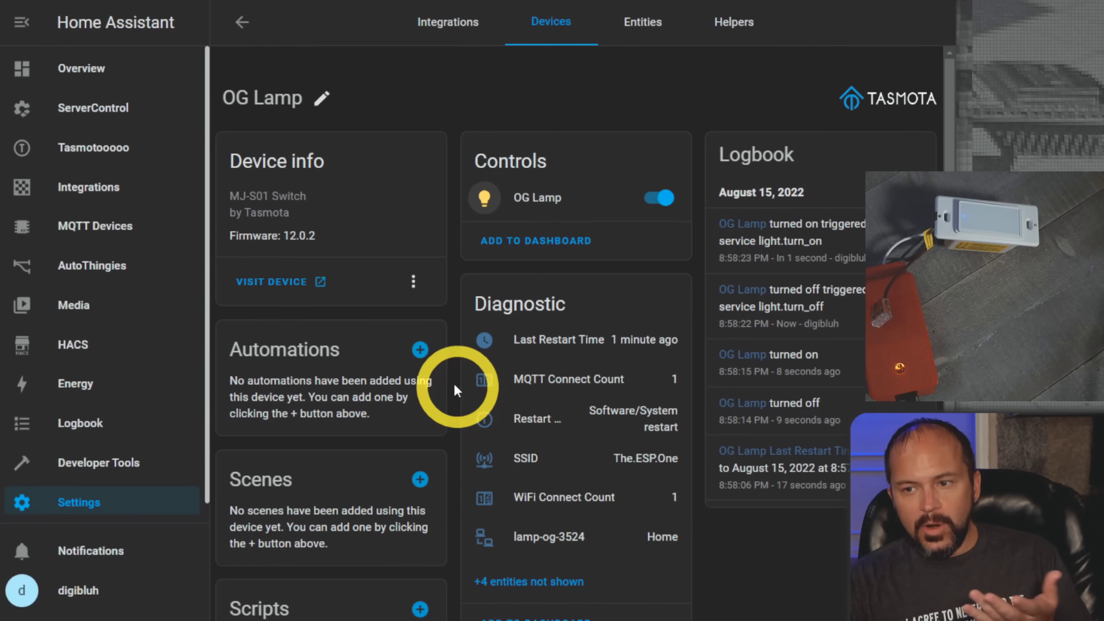
# - Visit the OG Lamp's own Tasmota web page from its Home Assistant device info
pyautogui.click(276, 283)
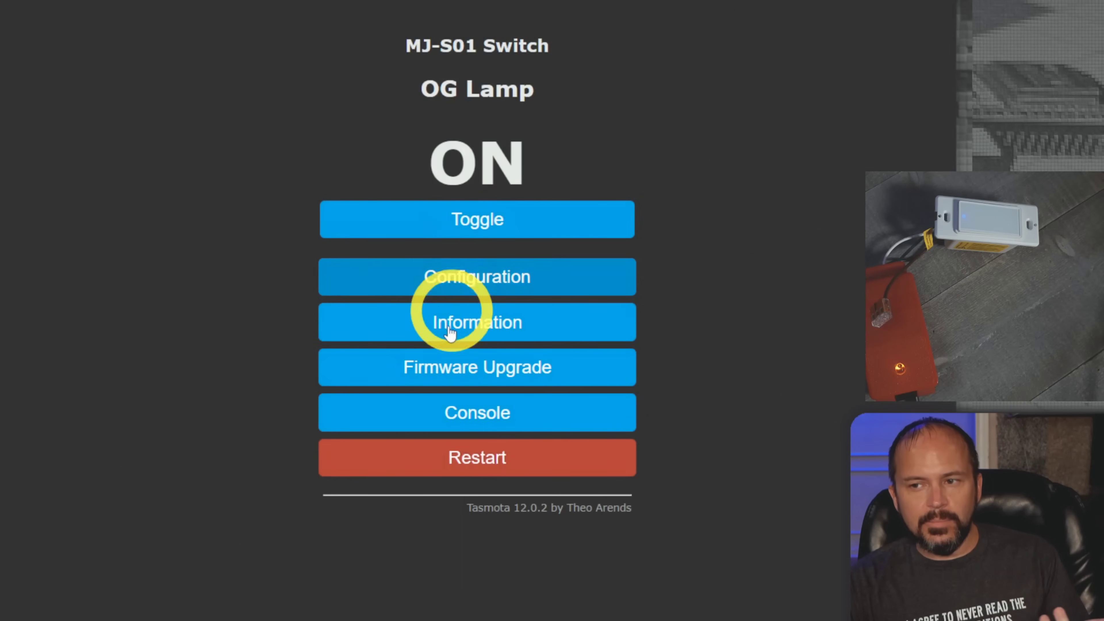